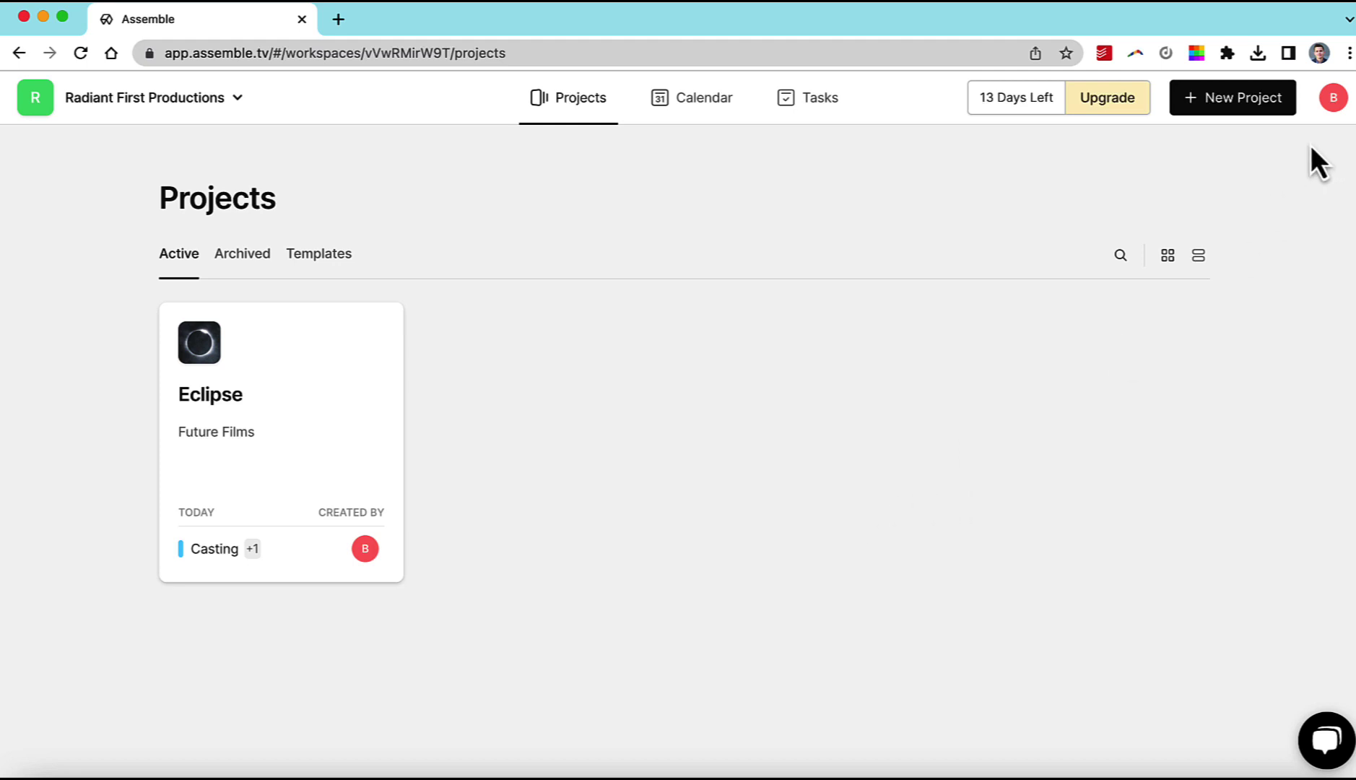
# Find the Feature Film template on page 2 of Community templates and review its 30-week plan.
pyautogui.click(1255, 105)
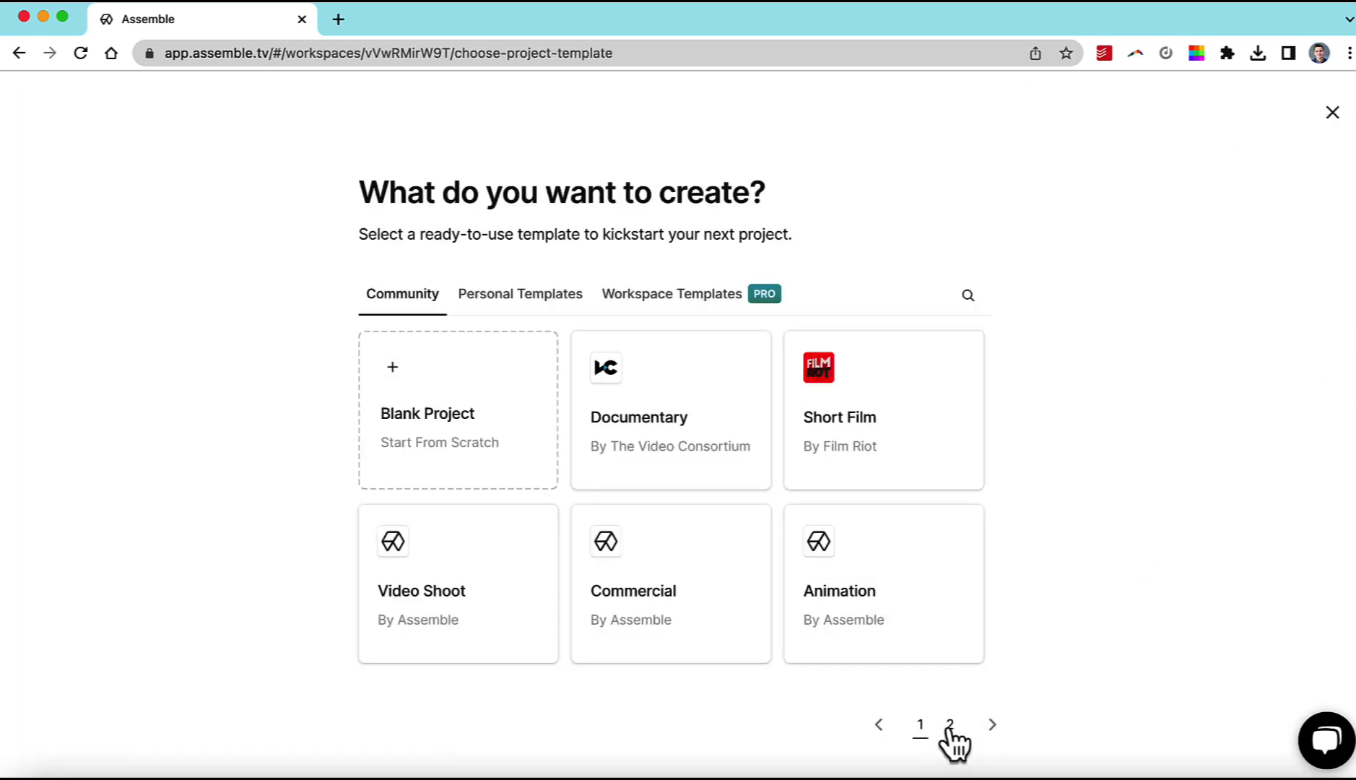
pyautogui.click(949, 724)
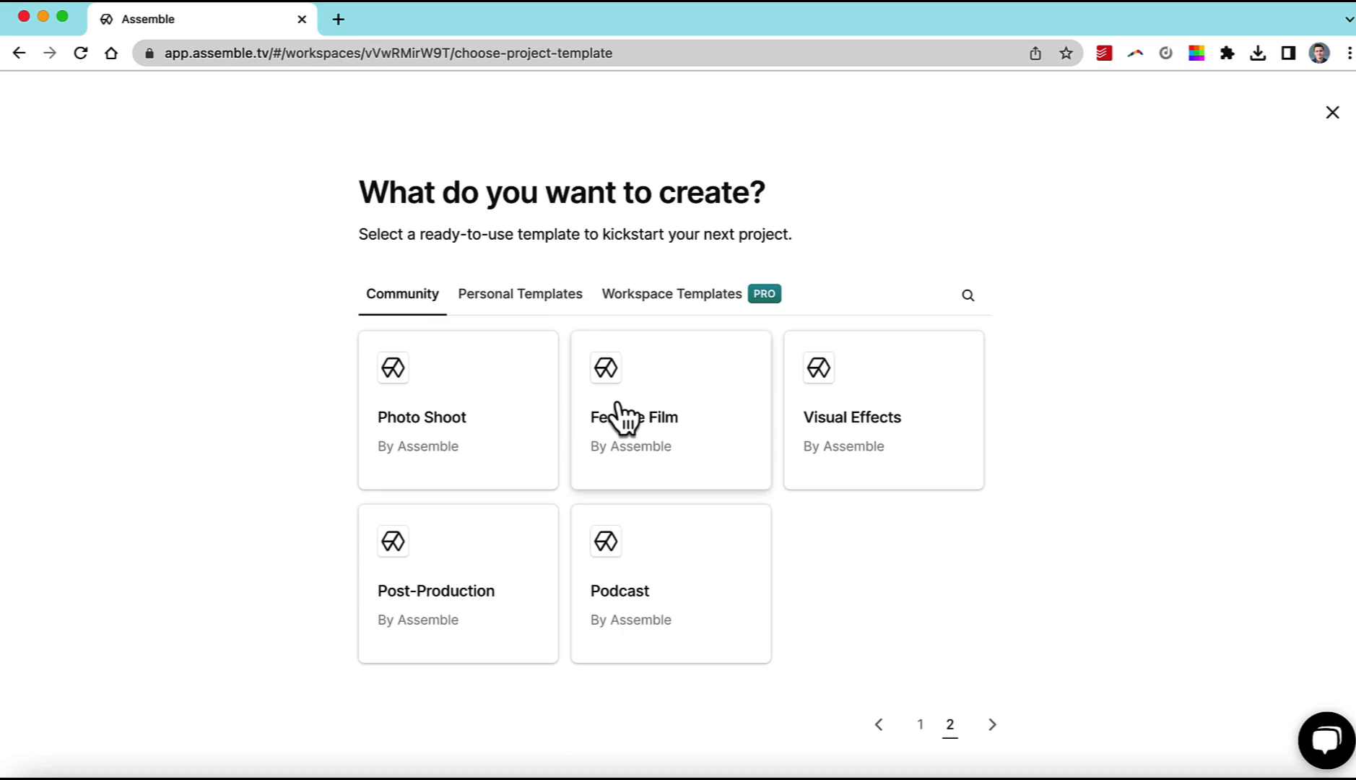
pyautogui.click(623, 418)
pyautogui.scroll(-5, 636, 609)
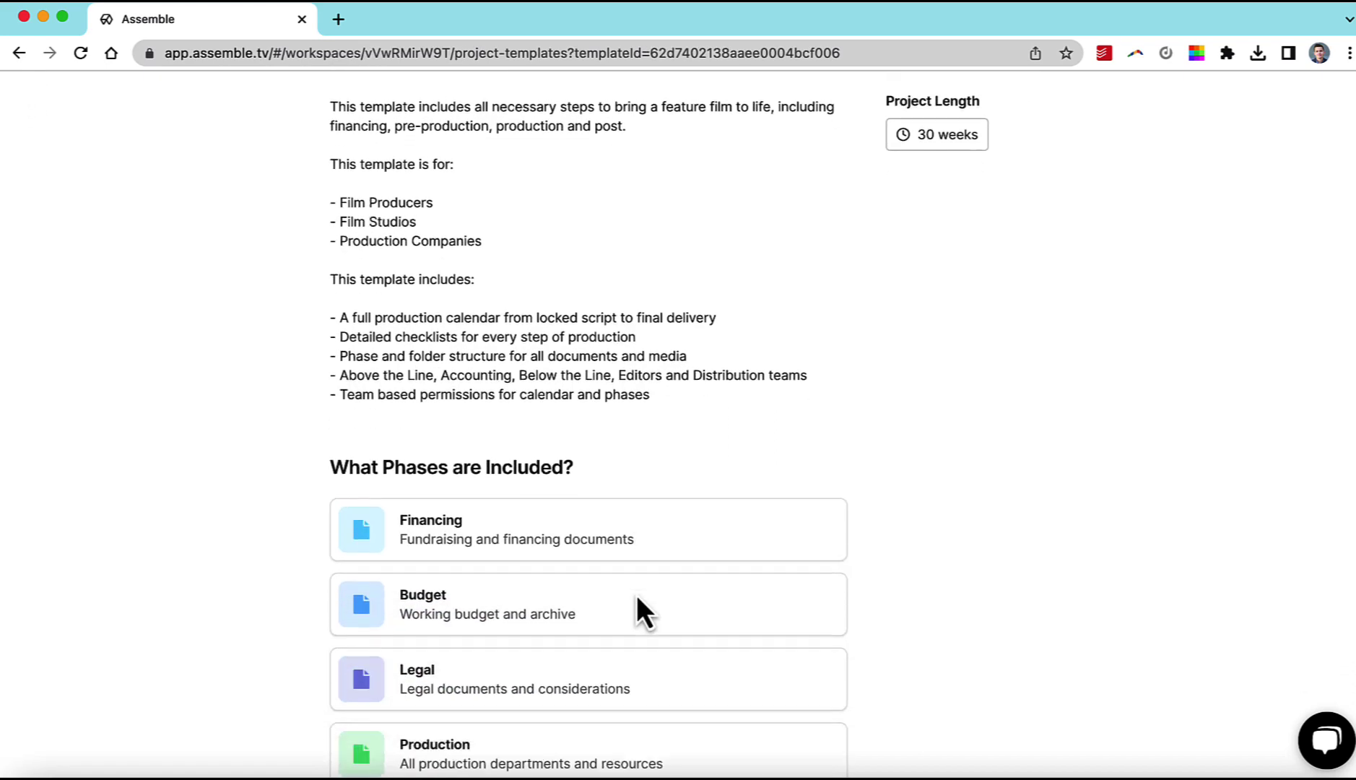
pyautogui.scroll(5, 637, 597)
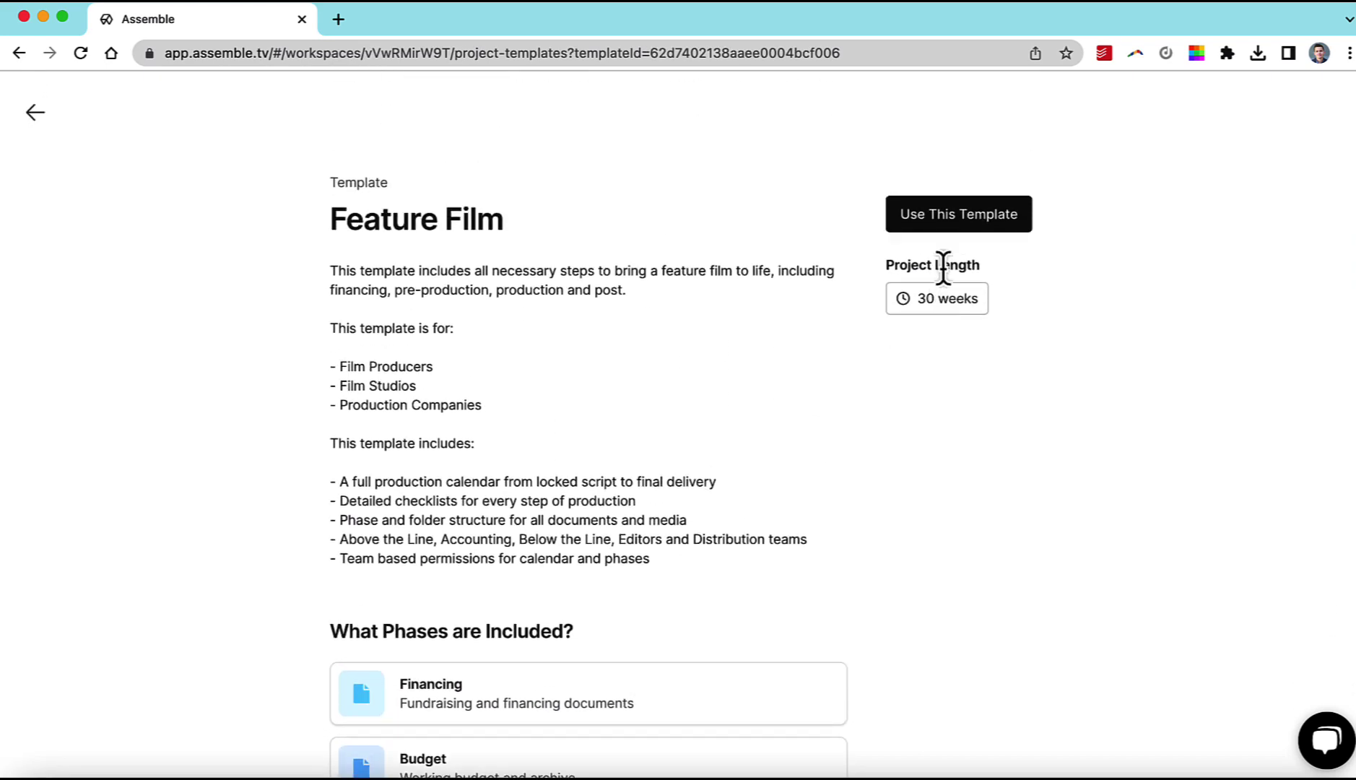
# Use Feature Film for project Test Movie, company Test Movie LLC, starting Mar 6, 2023.
pyautogui.click(964, 232)
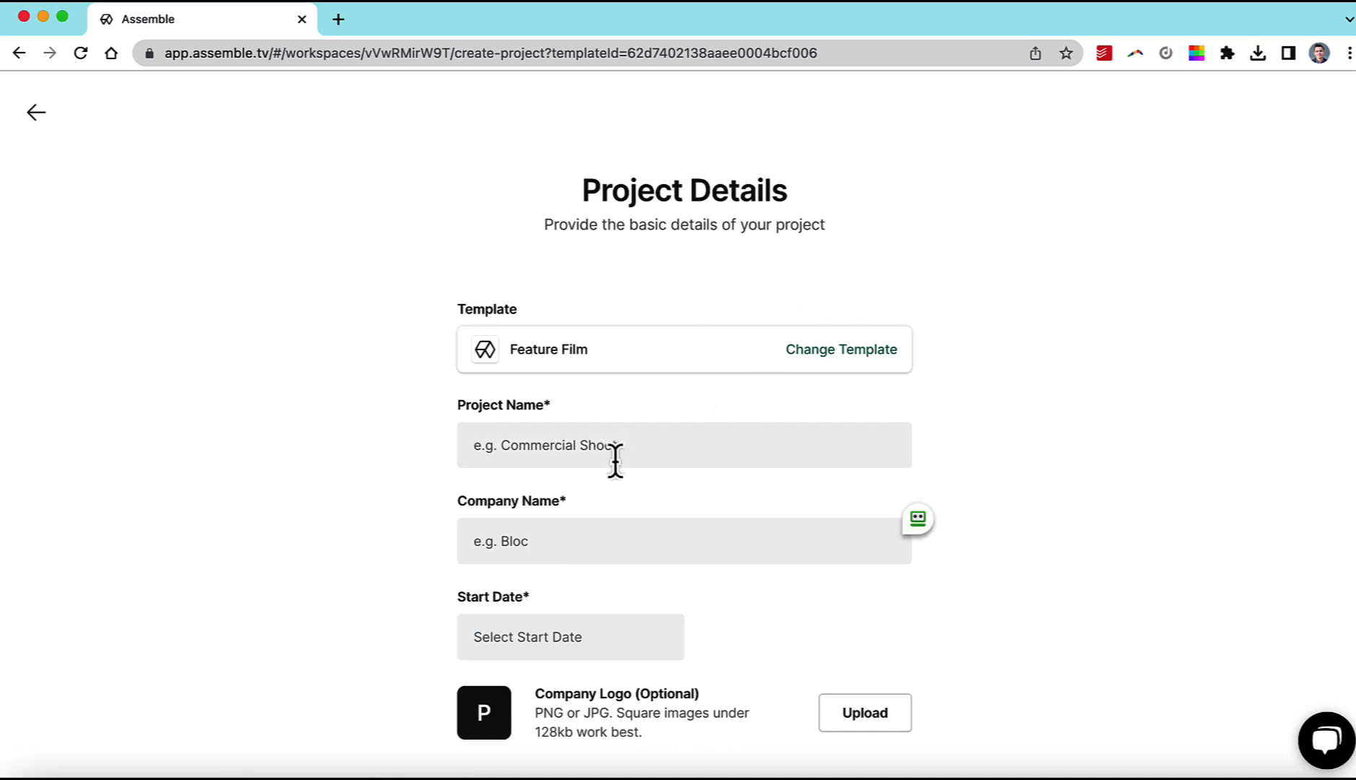
pyautogui.click(585, 446)
pyautogui.write('Test Movie')
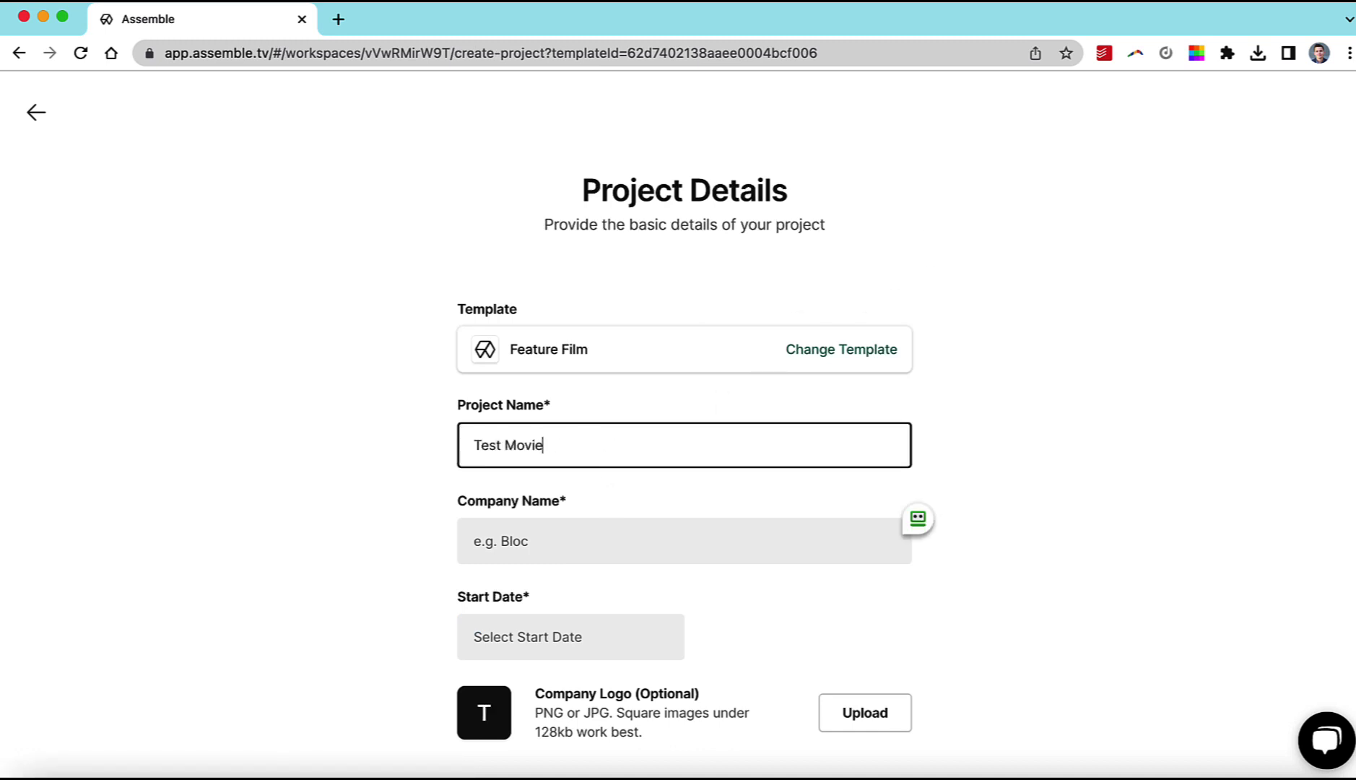
pyautogui.click(684, 540)
pyautogui.write('Test Movie LLC')
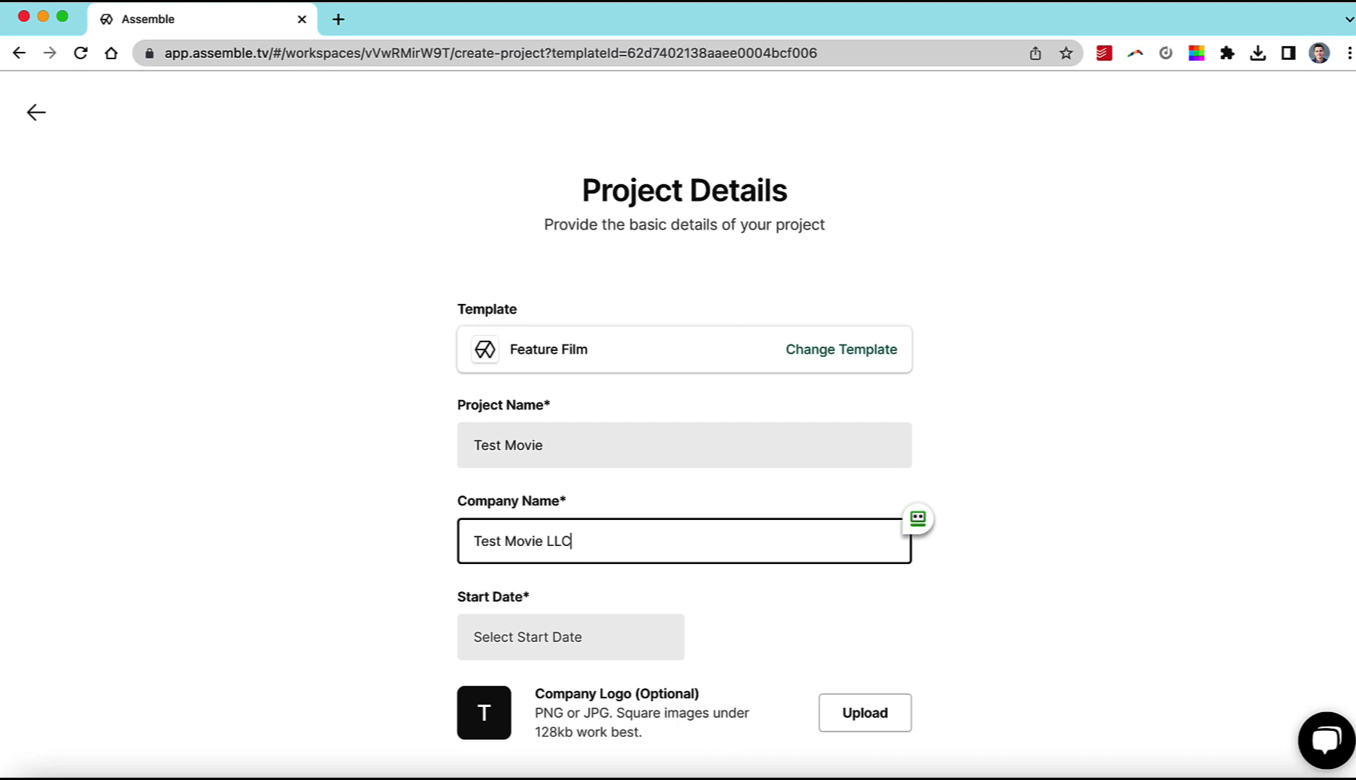
pyautogui.click(567, 637)
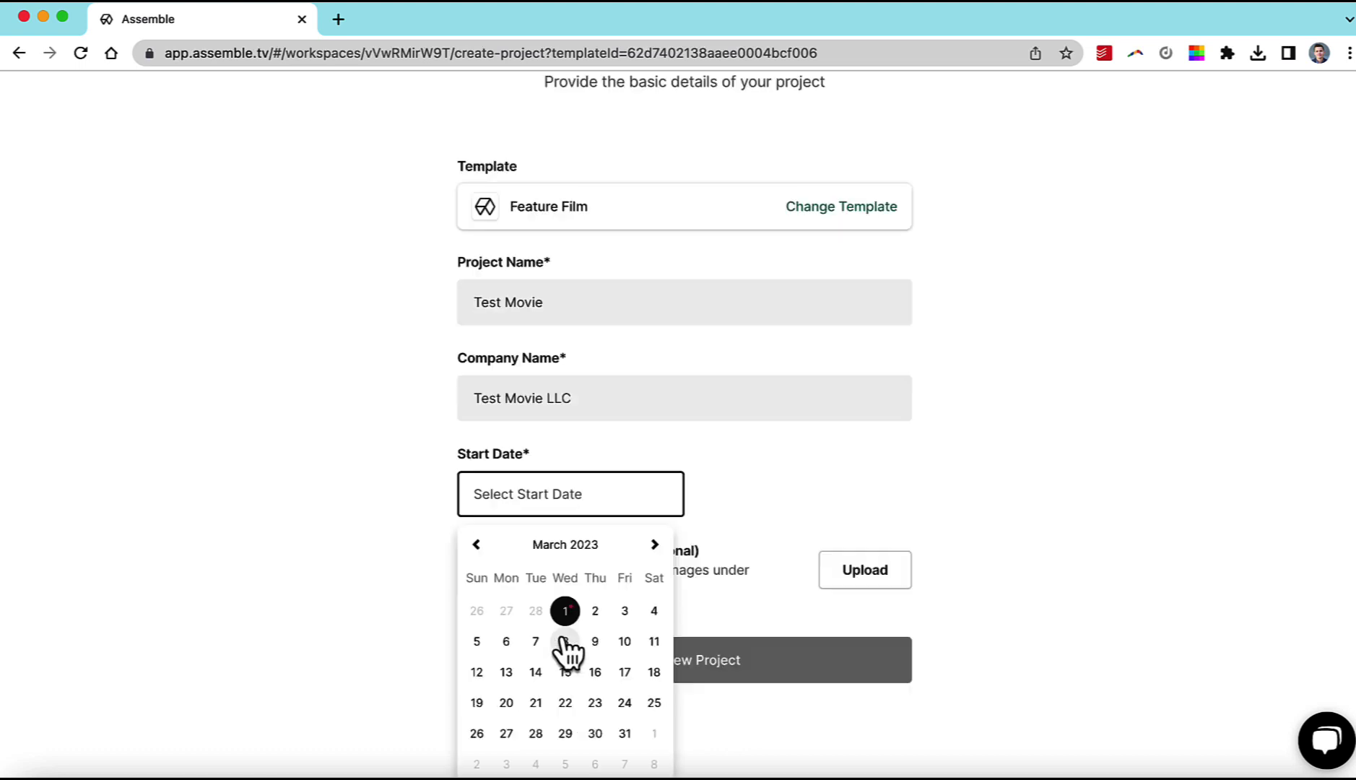
pyautogui.click(506, 641)
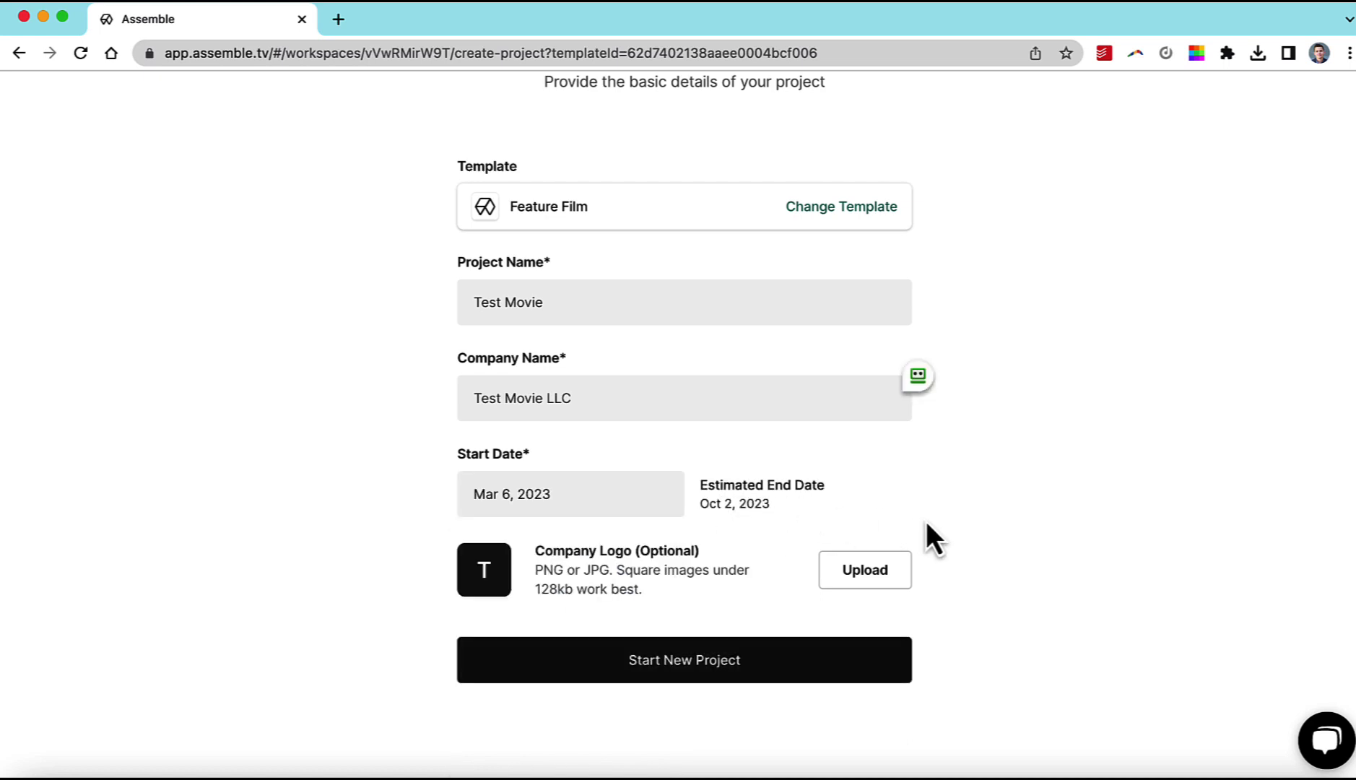
pyautogui.scroll(-1, 927, 522)
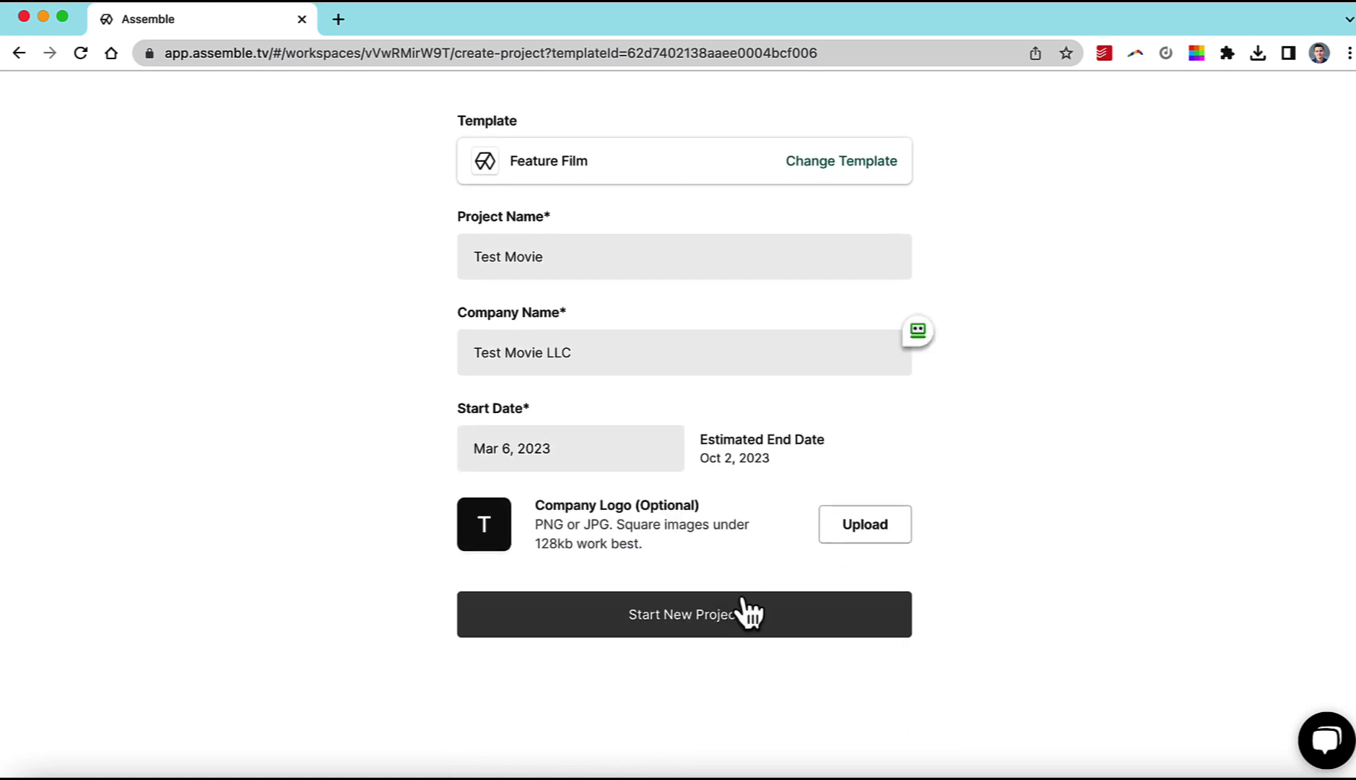
# Create the project, preview Financing's 8 tasks, and accept the phases to reach Invite Teammates.
pyautogui.click(701, 617)
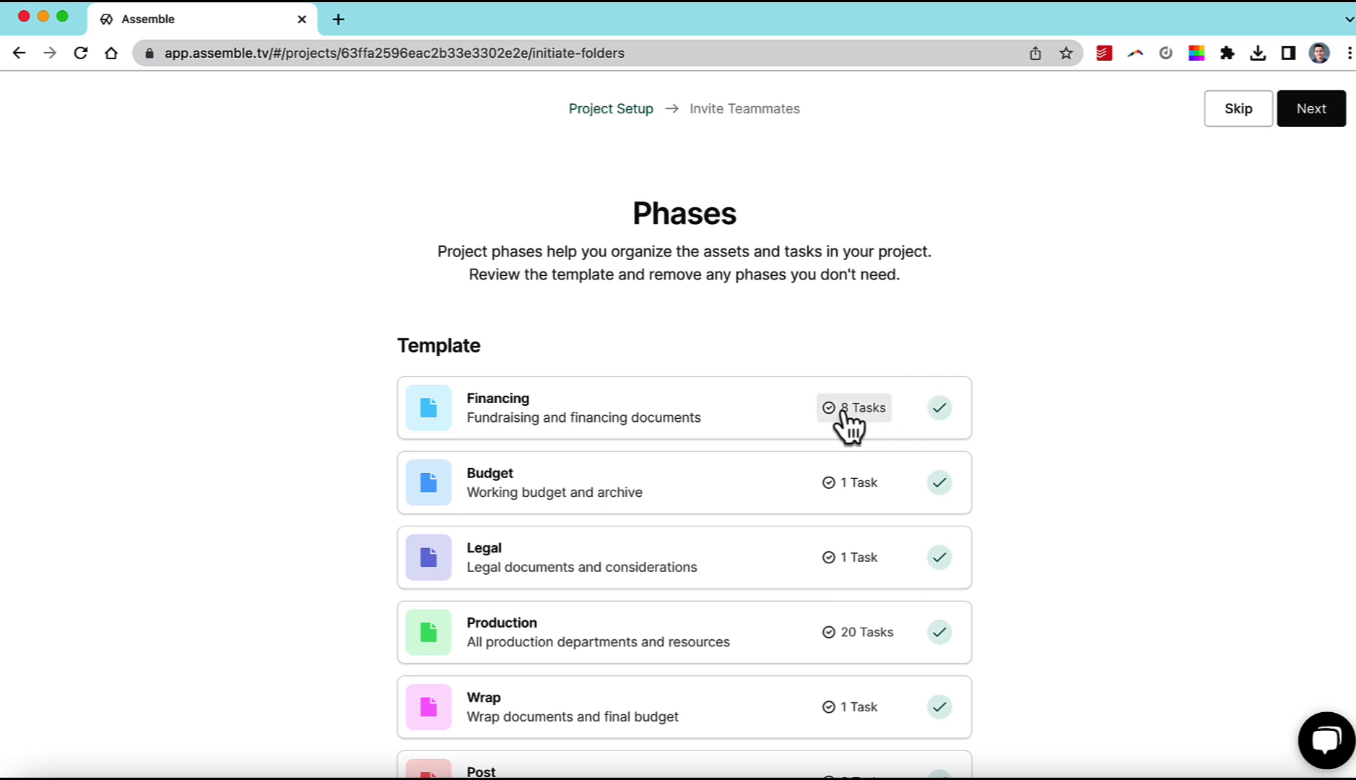
pyautogui.scroll(-2, 617, 535)
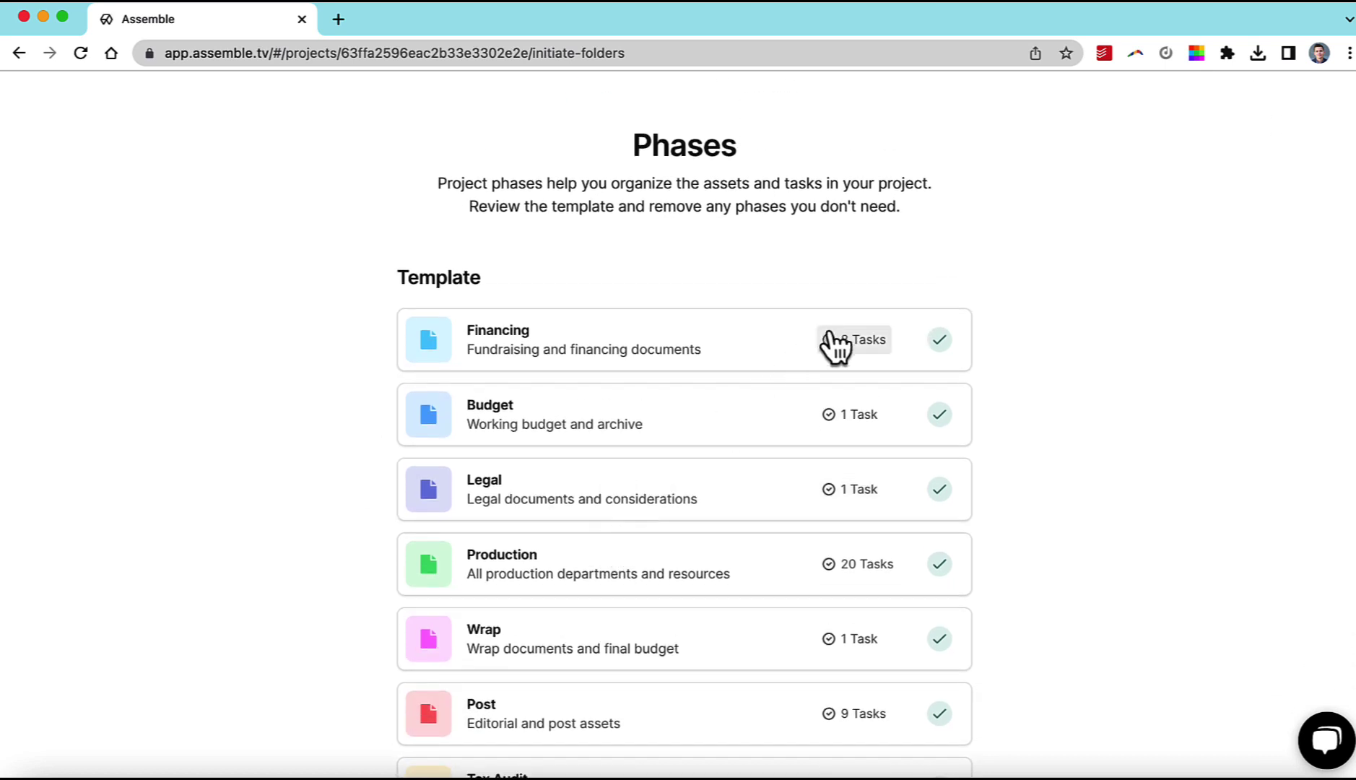
pyautogui.click(862, 353)
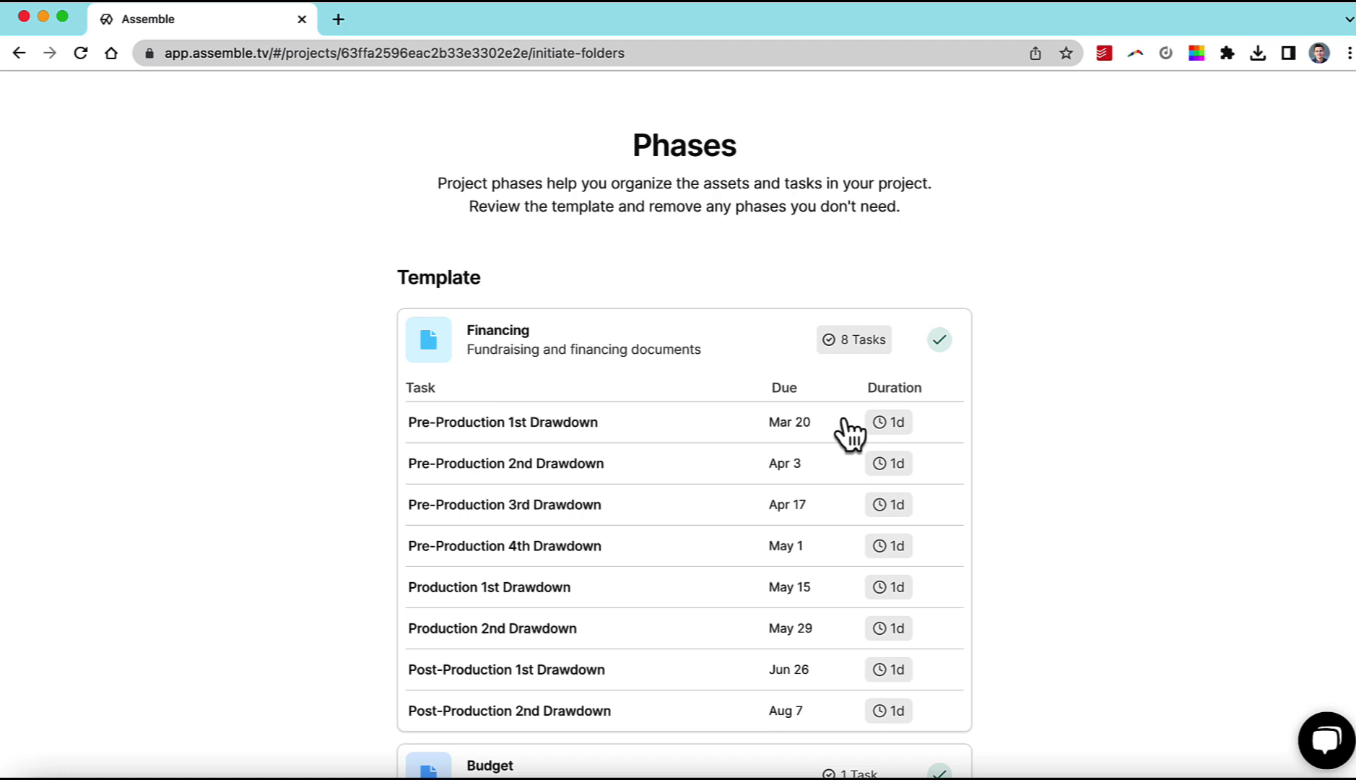
pyautogui.click(866, 341)
pyautogui.scroll(2, 869, 365)
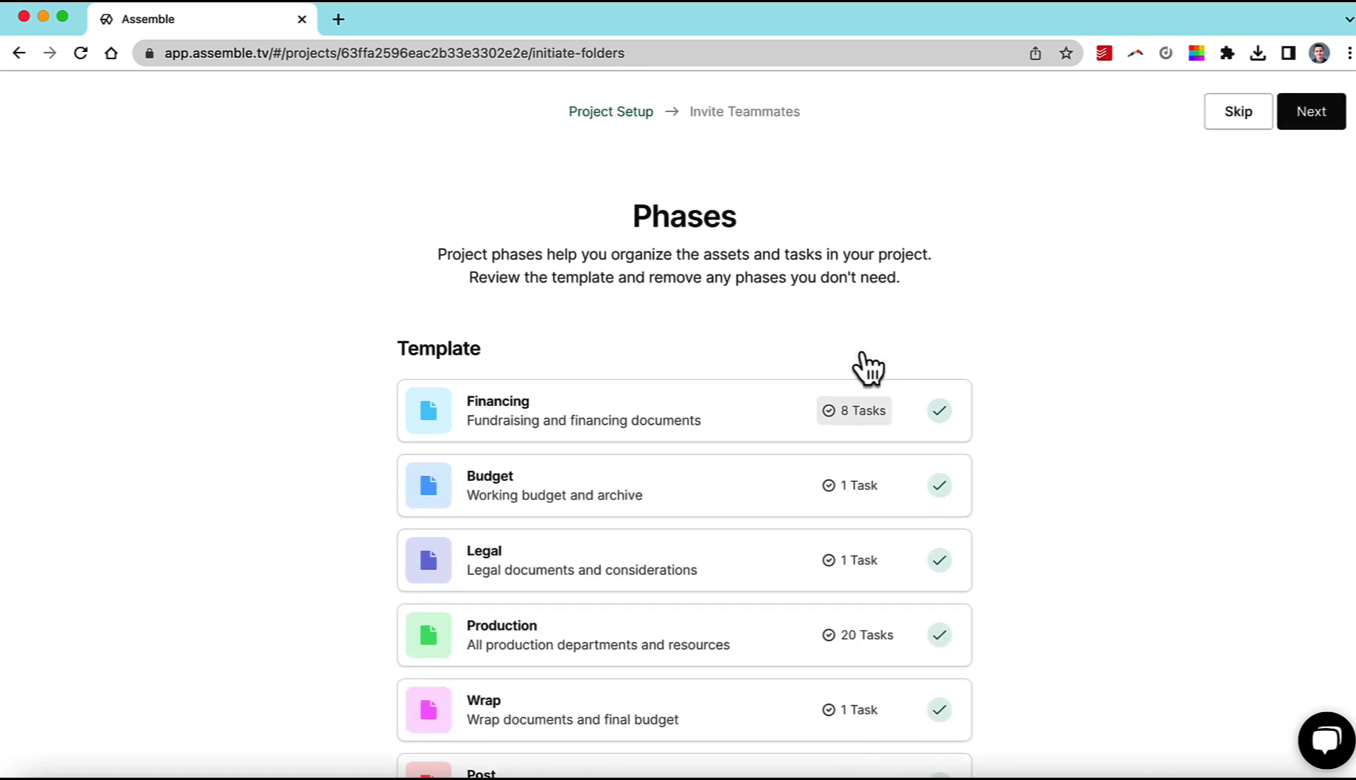
pyautogui.click(1317, 110)
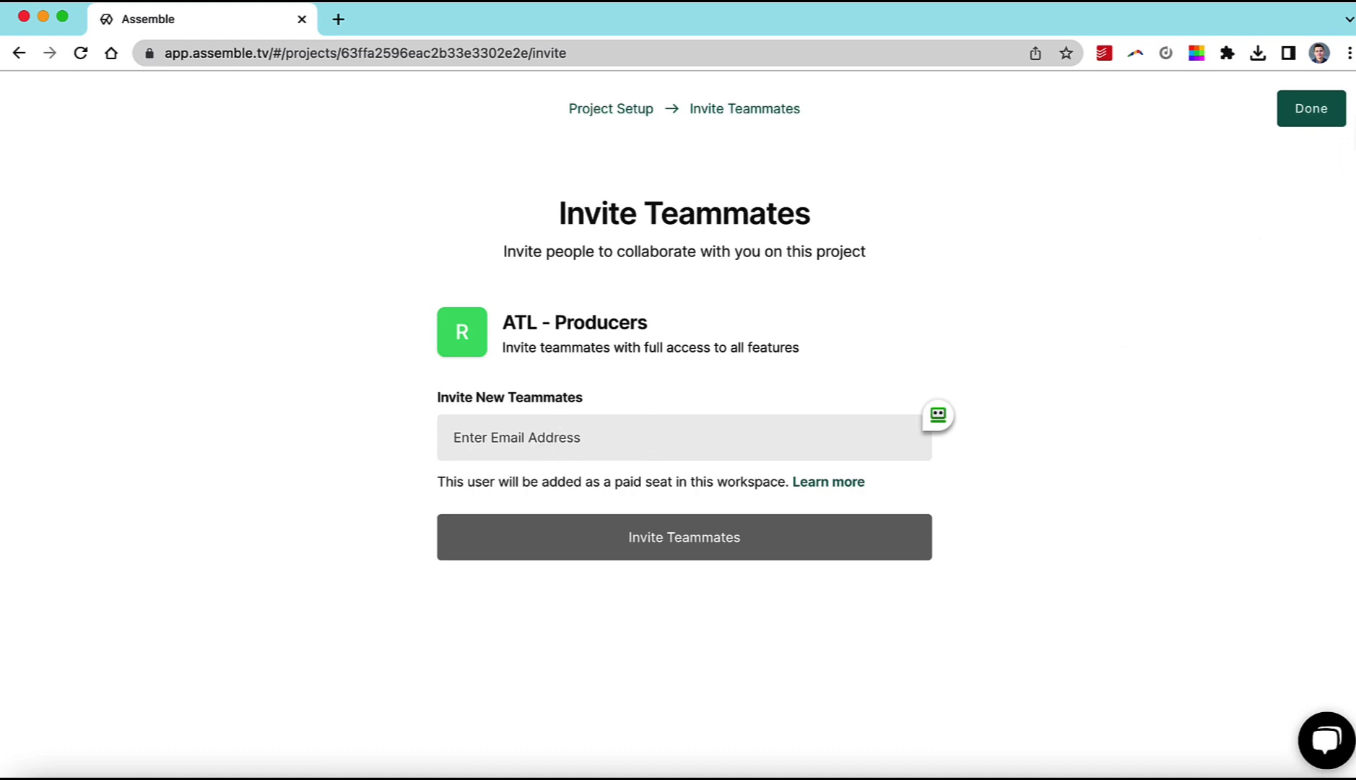
pyautogui.click(1311, 108)
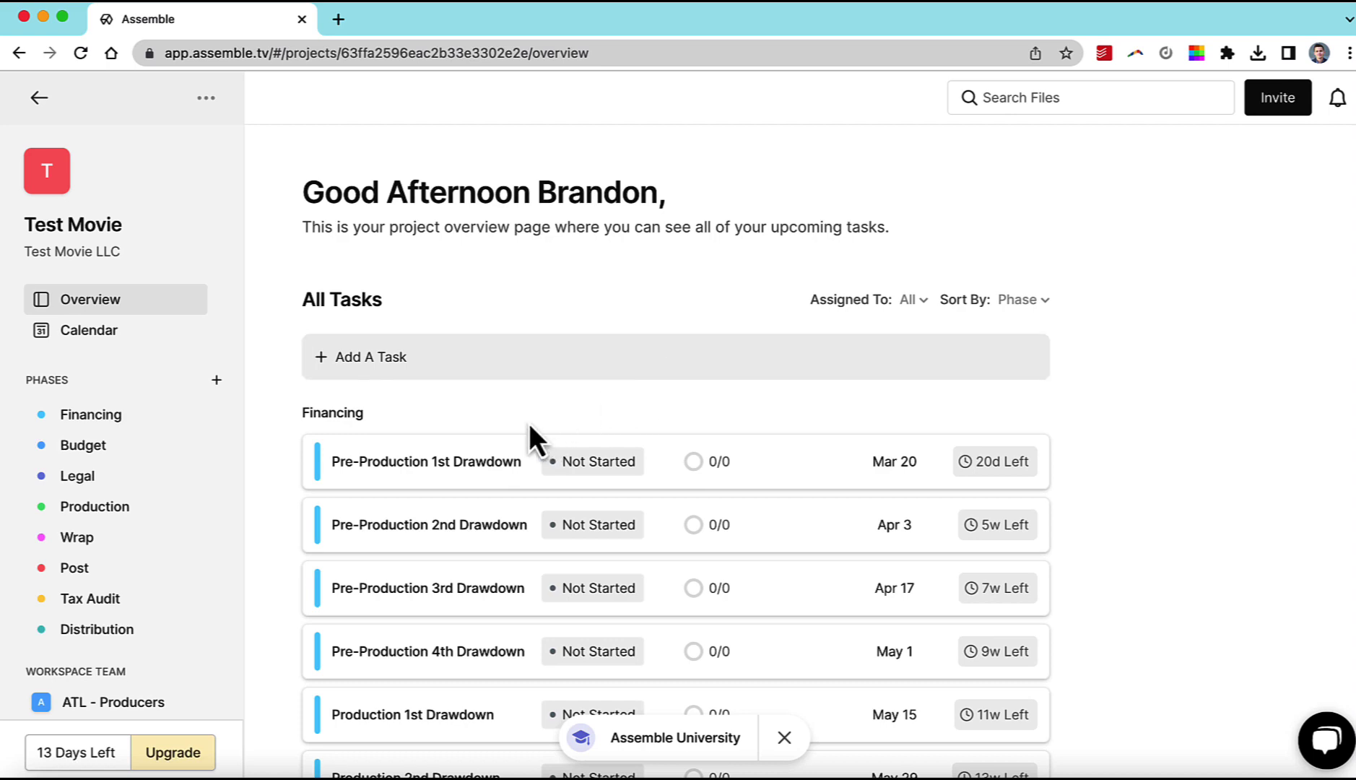
pyautogui.scroll(-1, 417, 487)
pyautogui.scroll(-5, 426, 494)
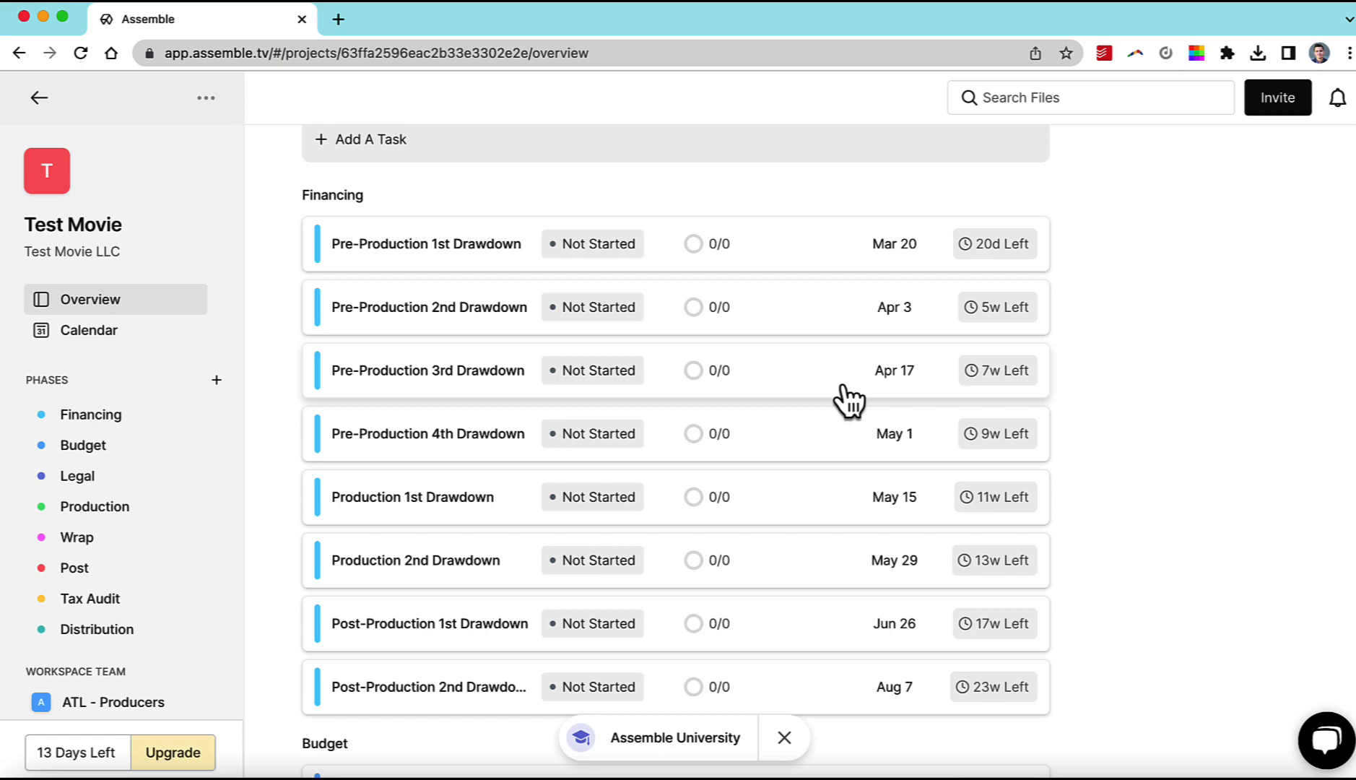
pyautogui.scroll(-20, 812, 469)
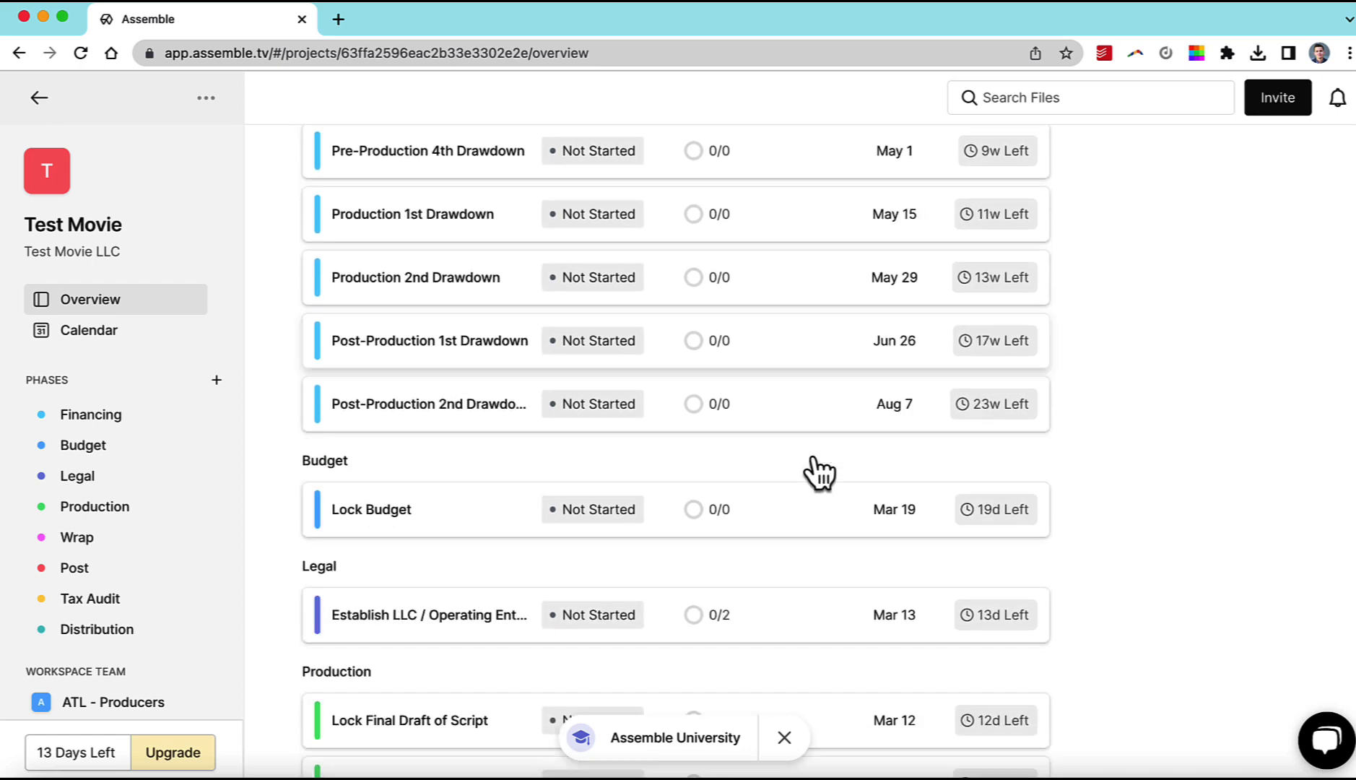
pyautogui.scroll(-12, 819, 473)
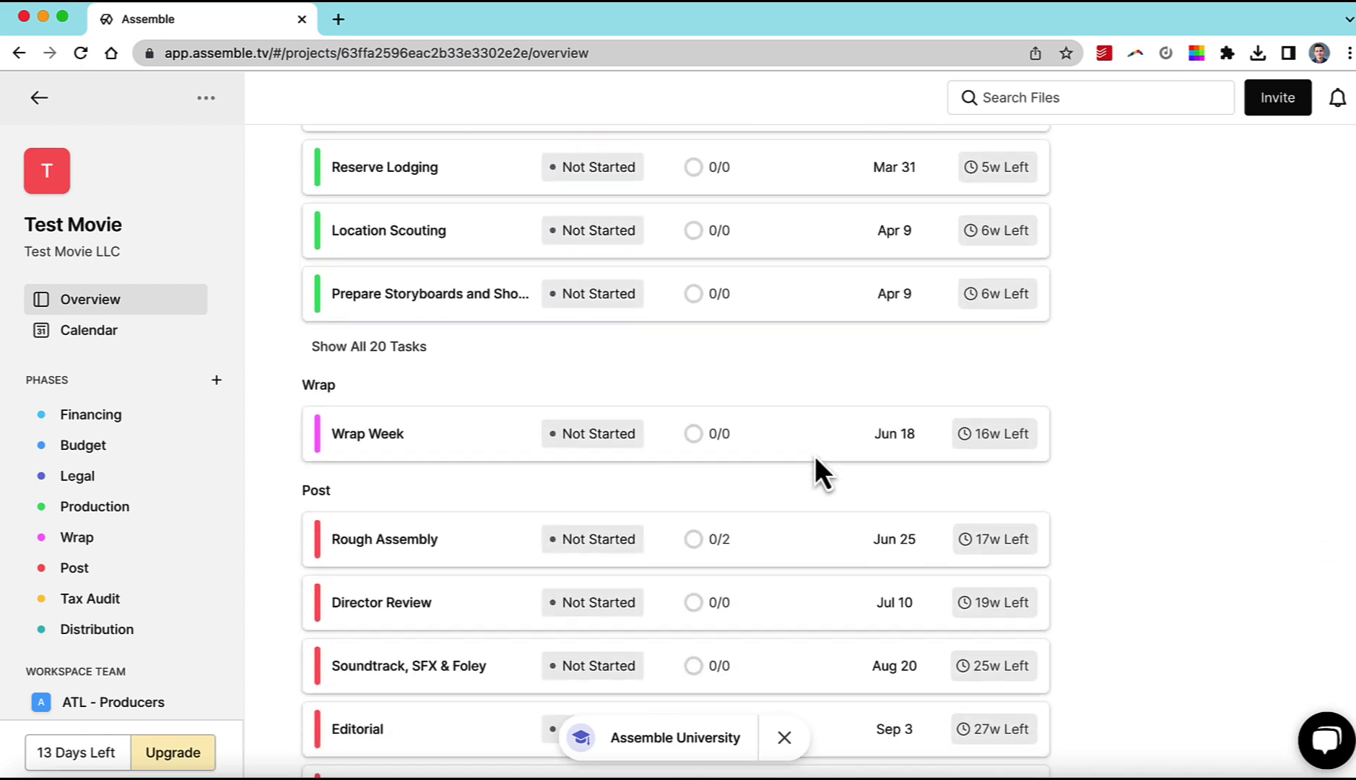
pyautogui.scroll(20, 820, 472)
pyautogui.scroll(4, 814, 469)
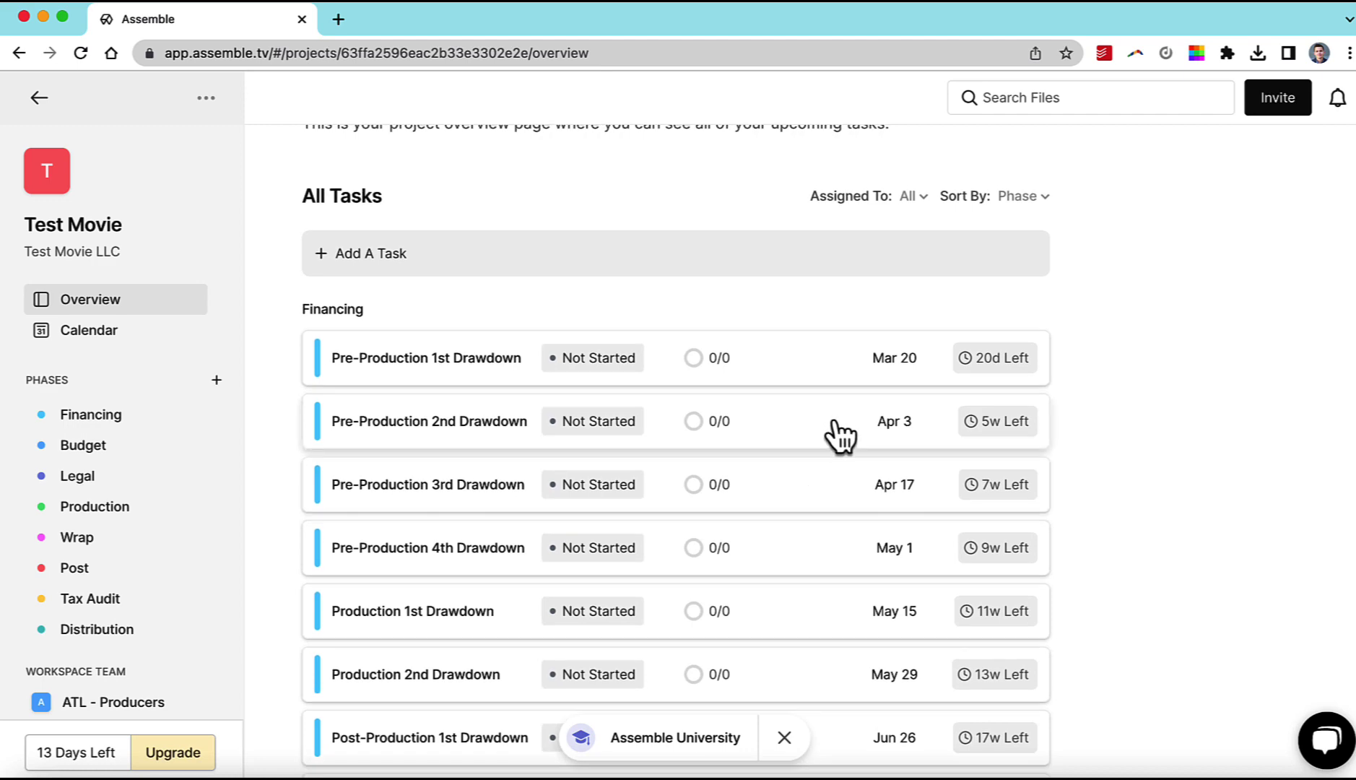
# Reschedule Pre-Production 2nd Drawdown from Apr 3 to Apr 10, then go to the Calendar.
pyautogui.click(885, 433)
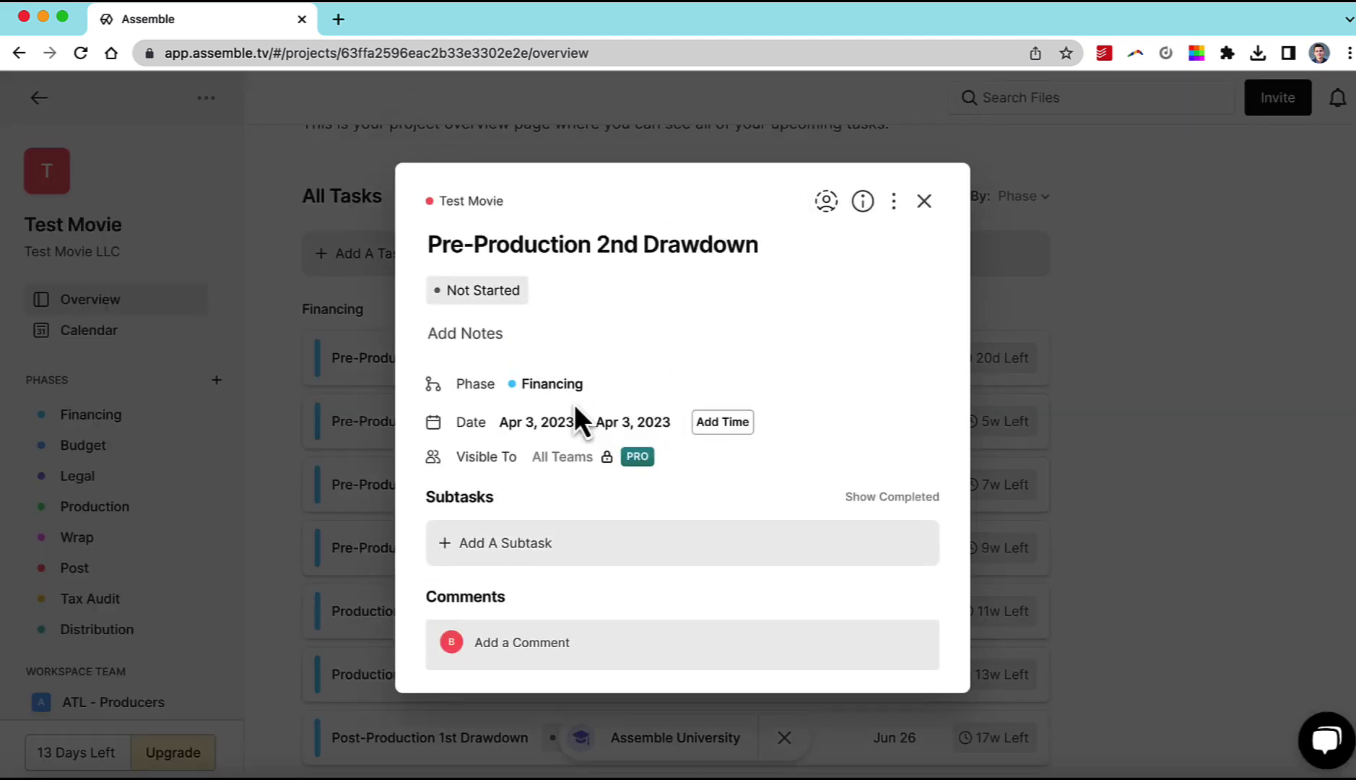
pyautogui.click(535, 425)
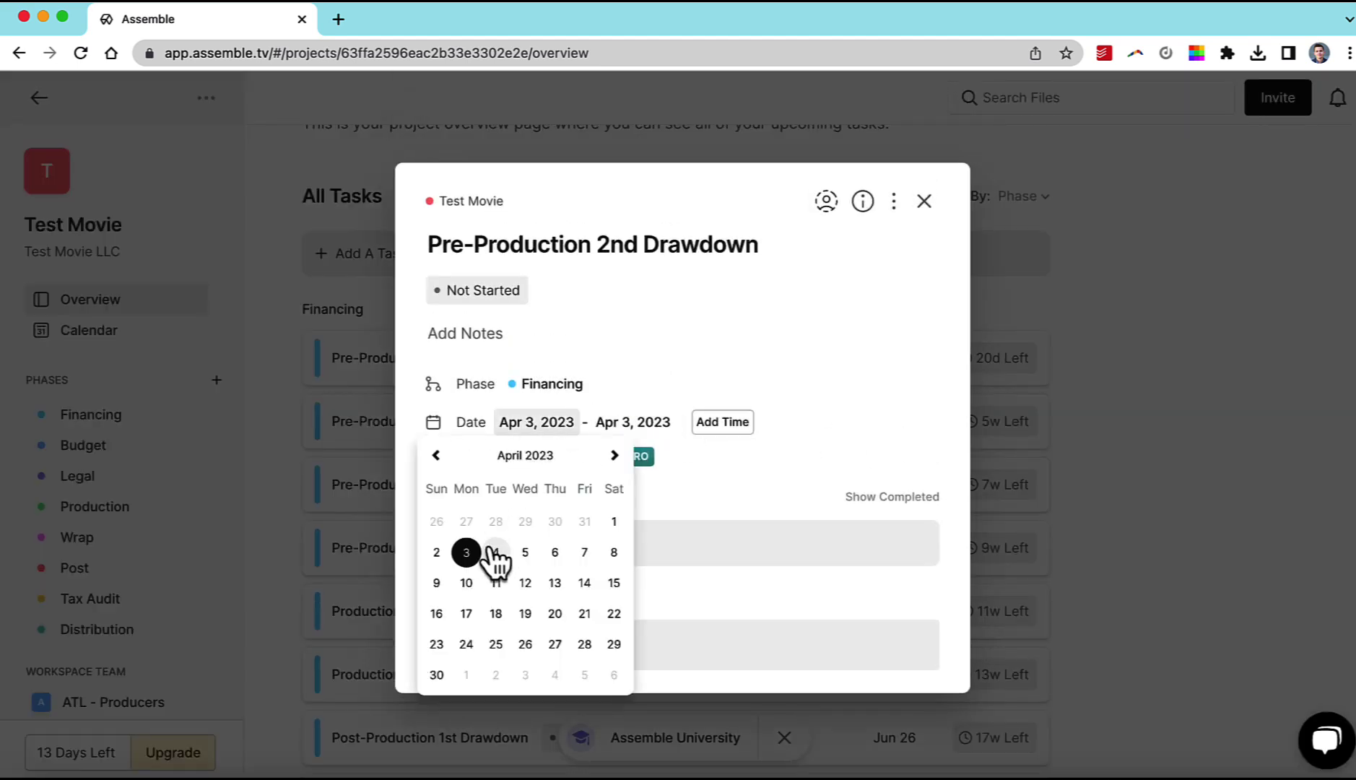
pyautogui.click(467, 586)
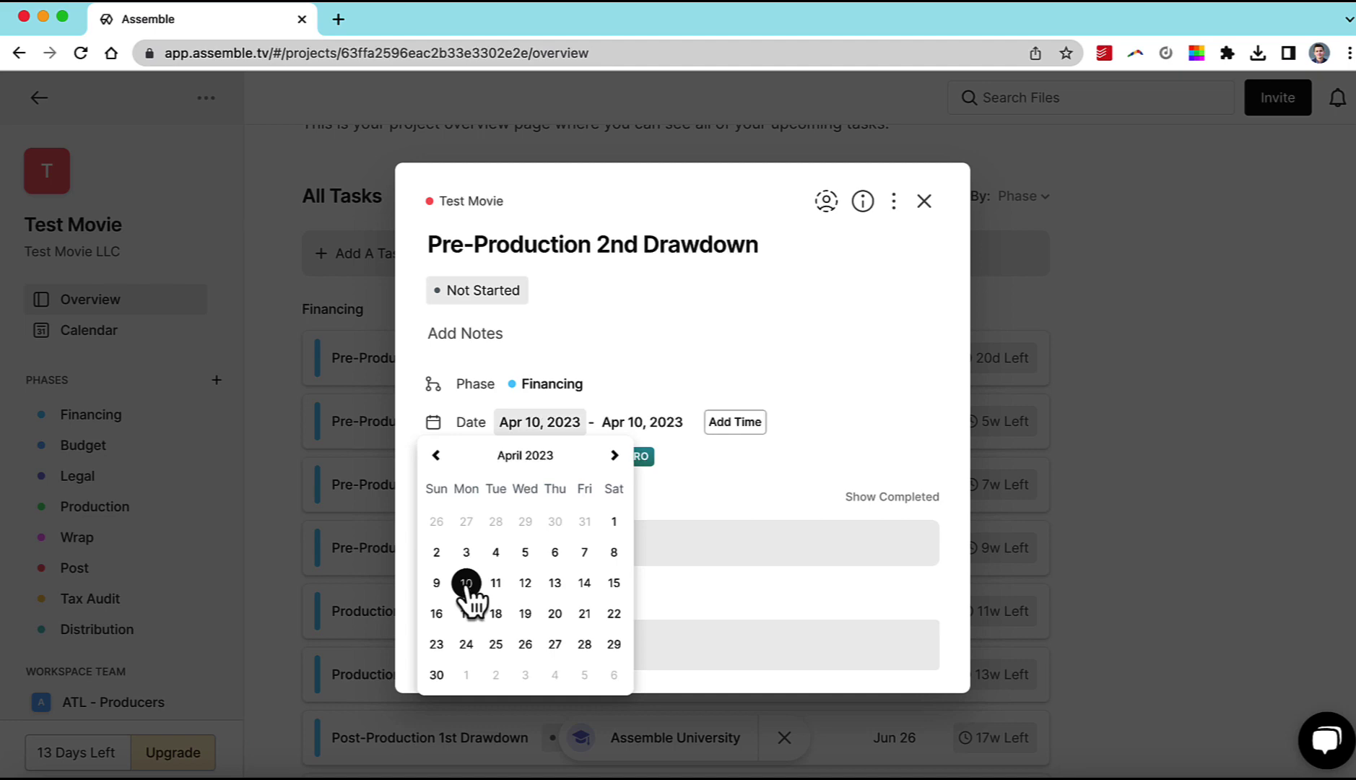
pyautogui.click(924, 205)
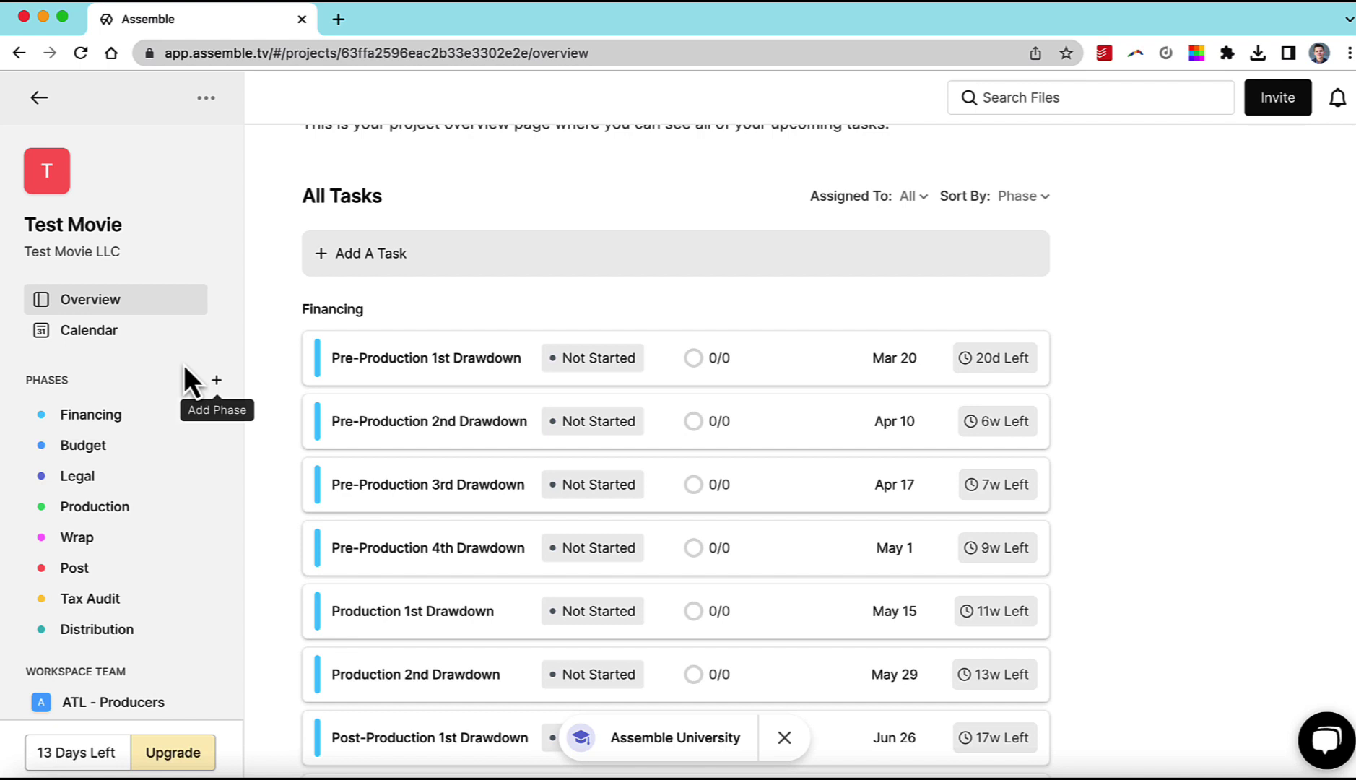
pyautogui.click(79, 336)
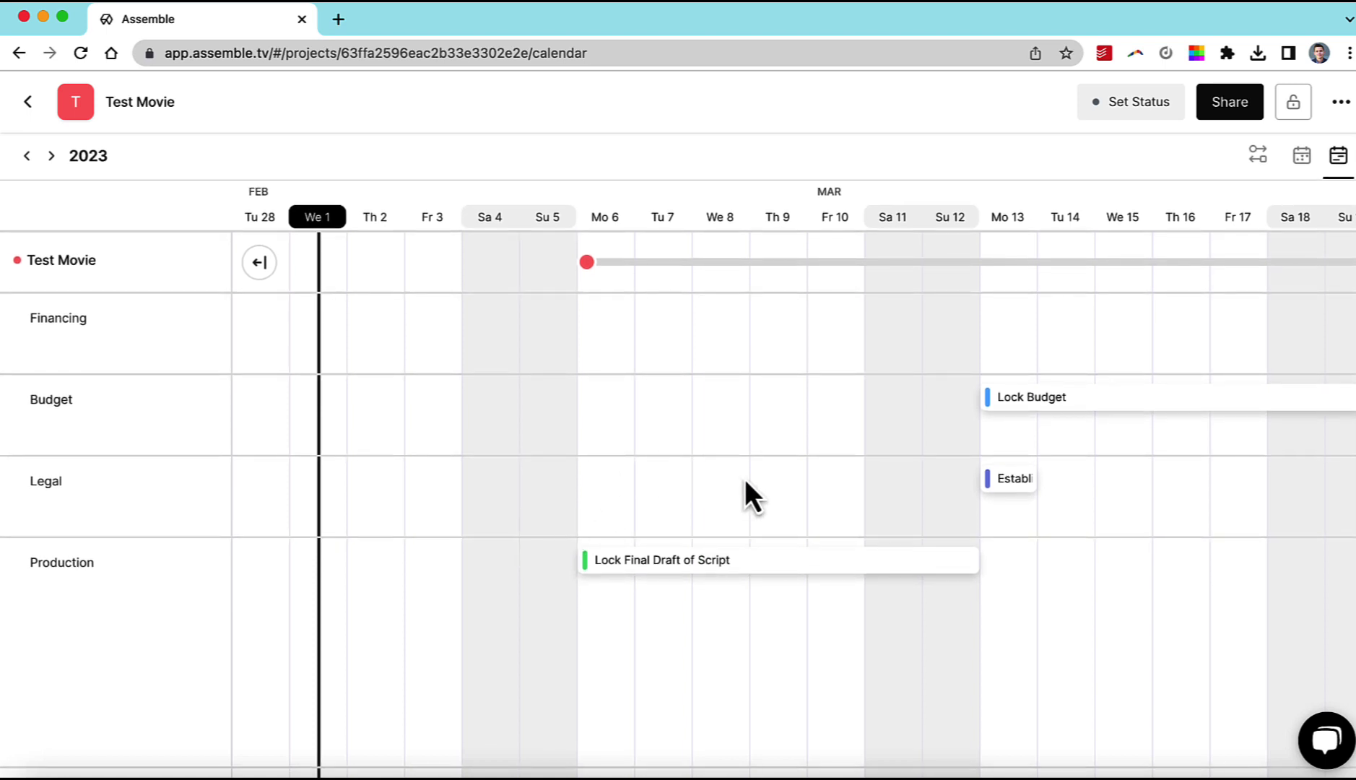
pyautogui.scroll(-3, 747, 480)
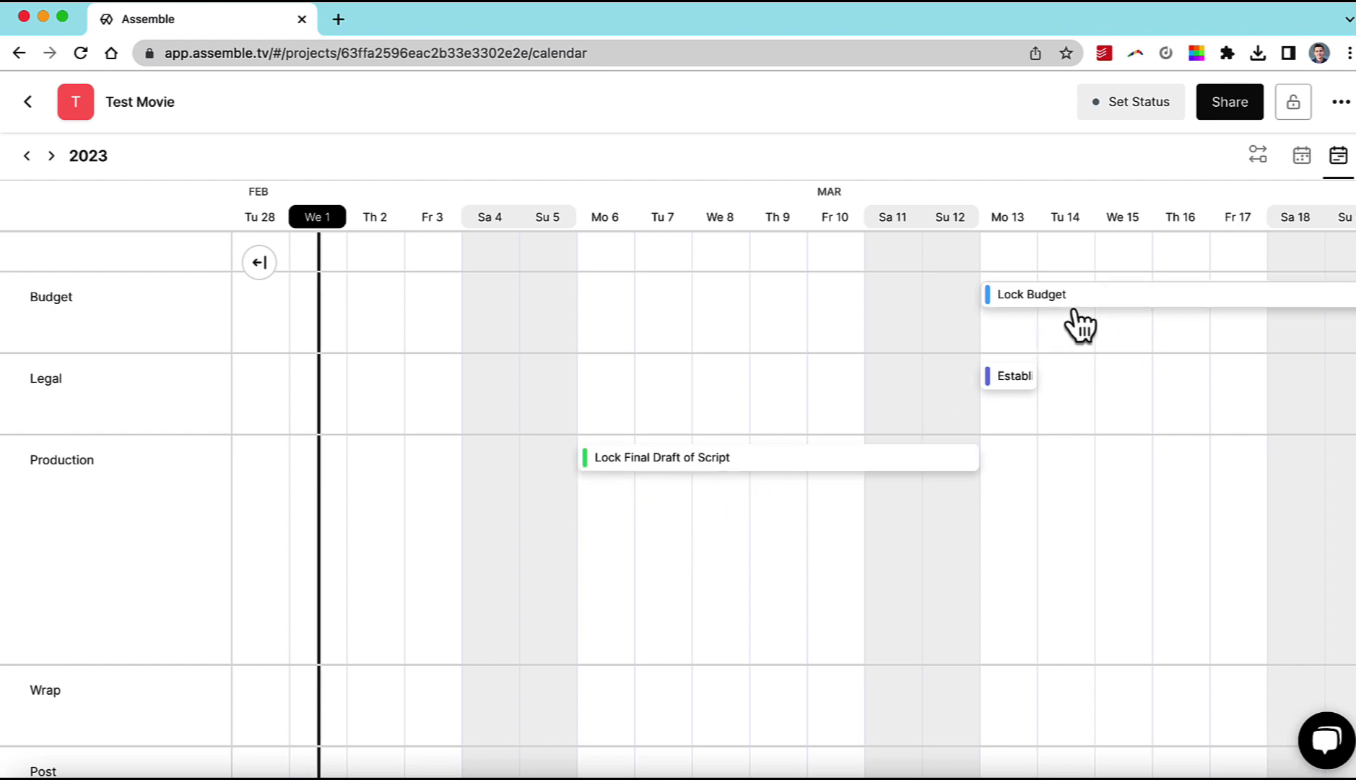
pyautogui.hscroll(10, 940, 408)
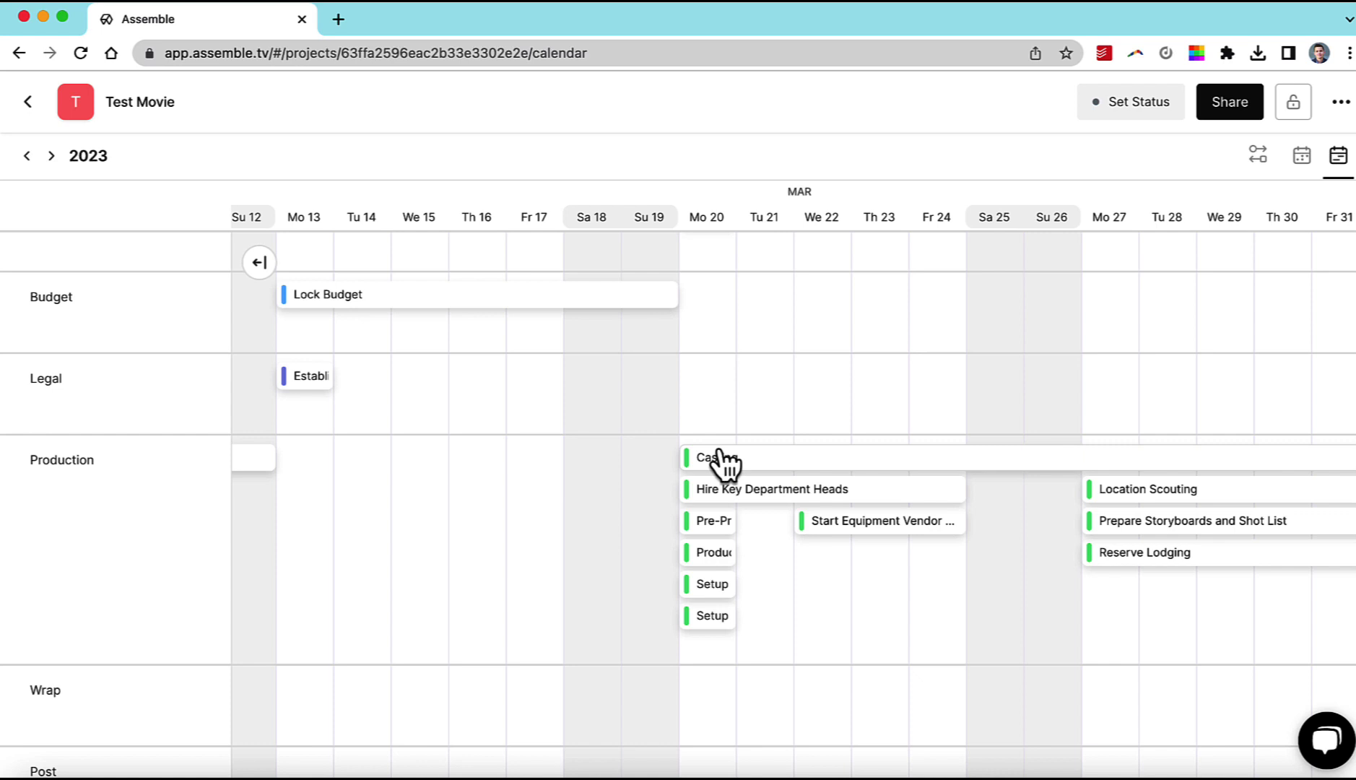
pyautogui.hscroll(10, 810, 438)
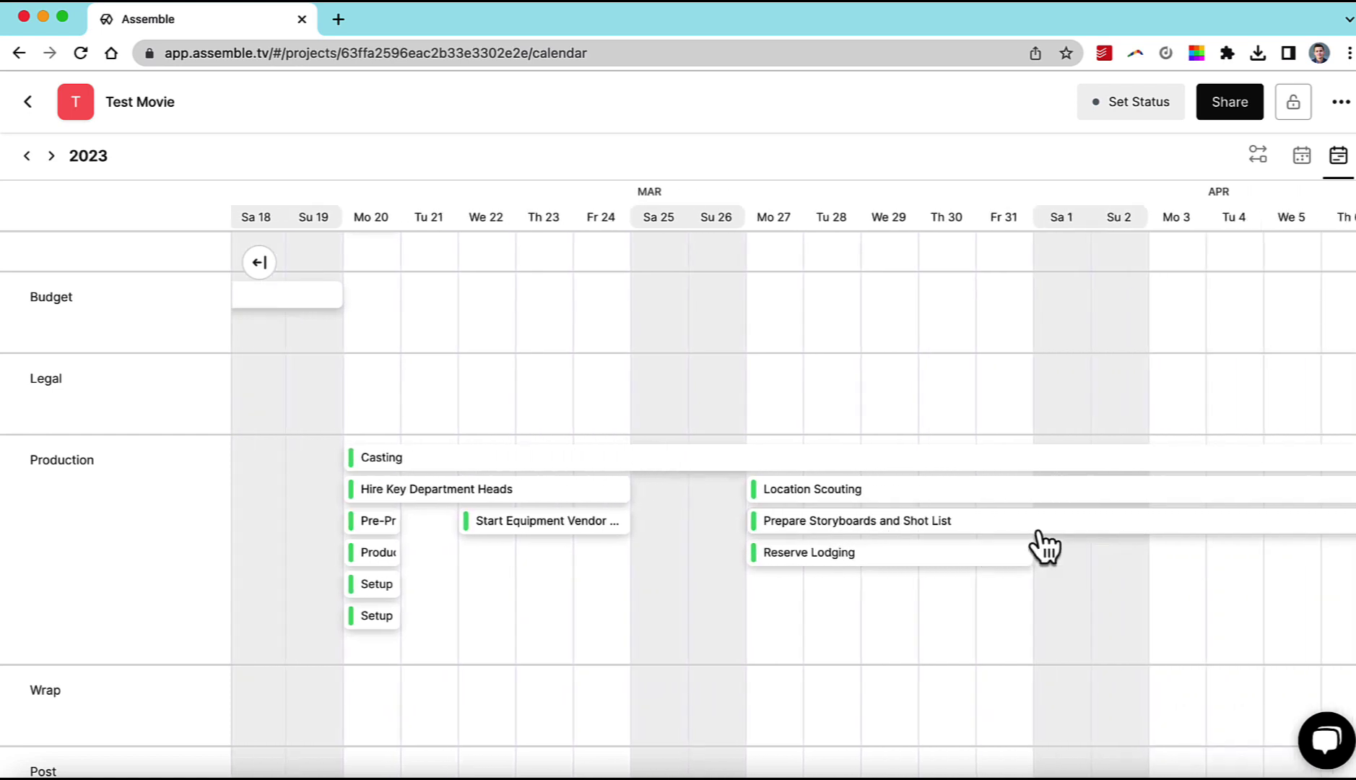
pyautogui.hscroll(15, 1045, 549)
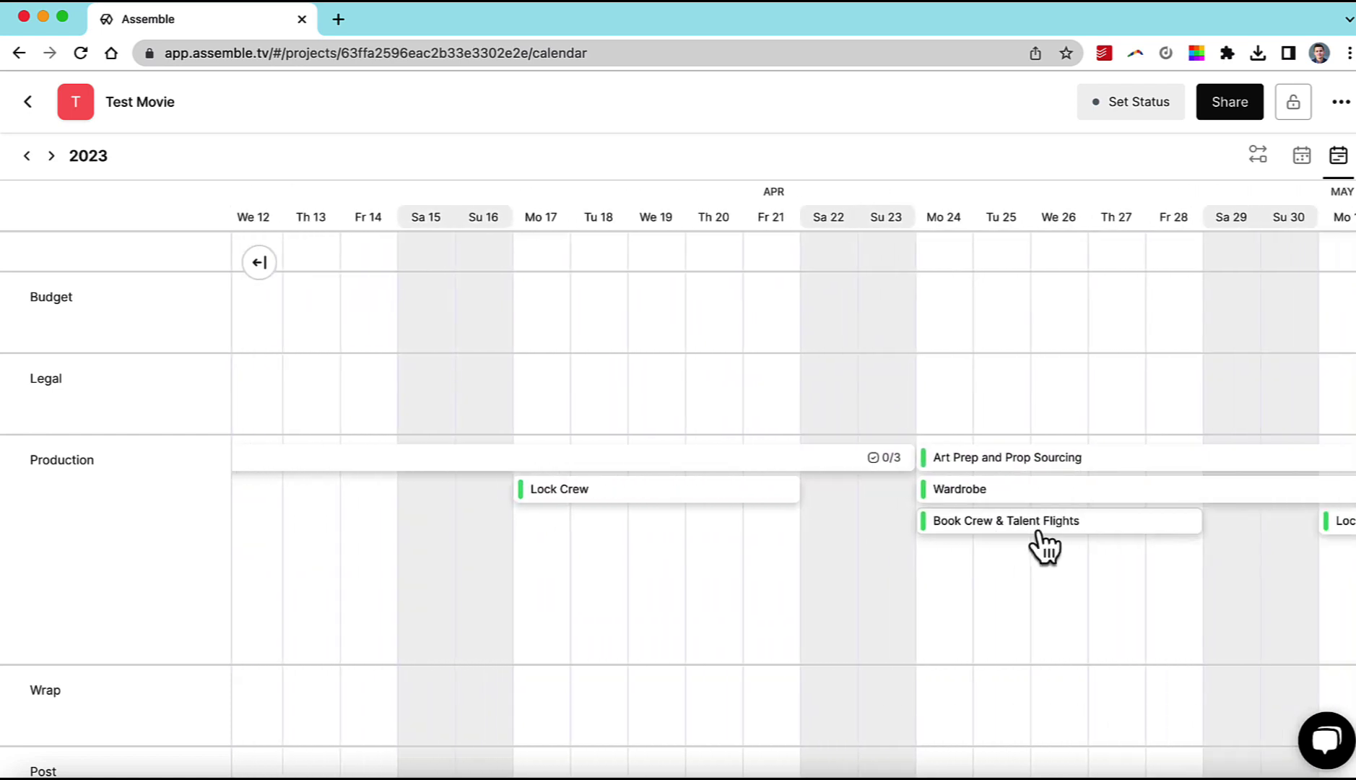
pyautogui.hscroll(6, 1045, 549)
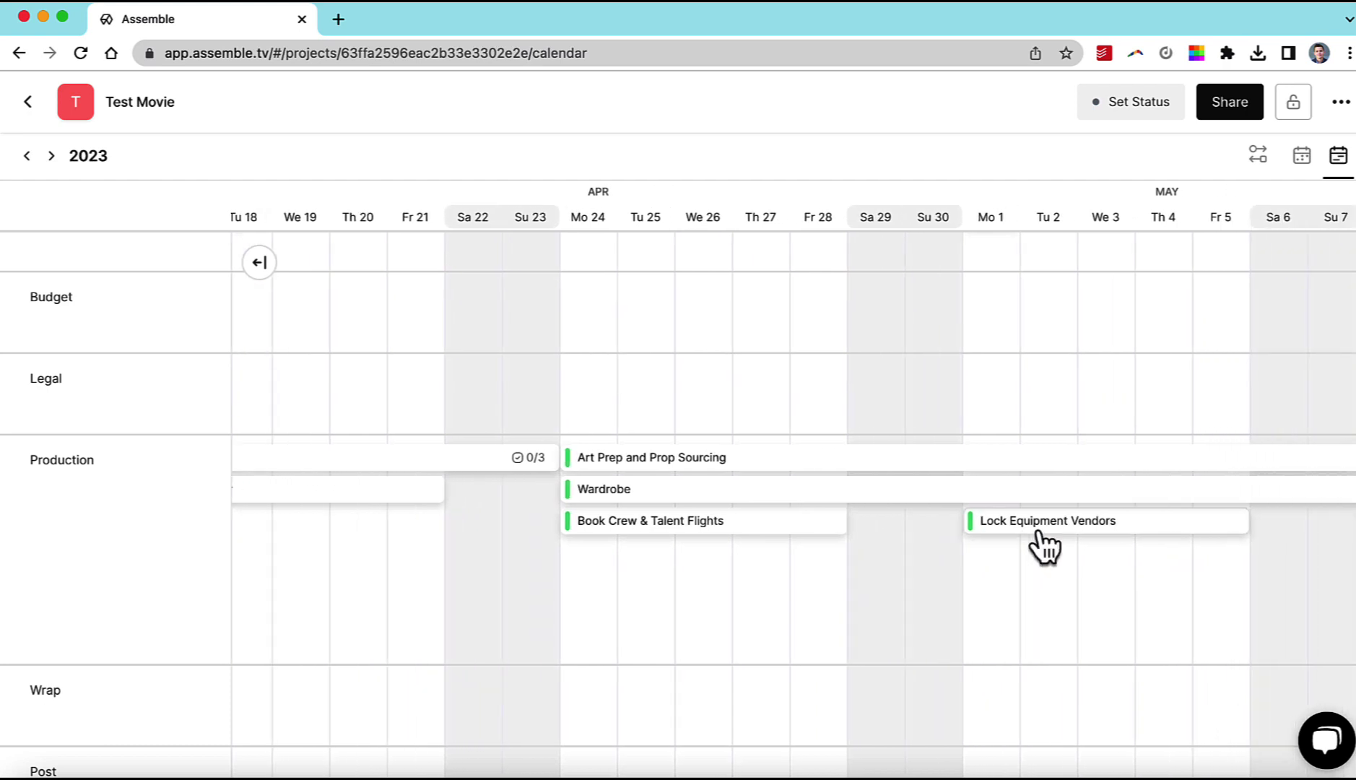
pyautogui.hscroll(6, 834, 538)
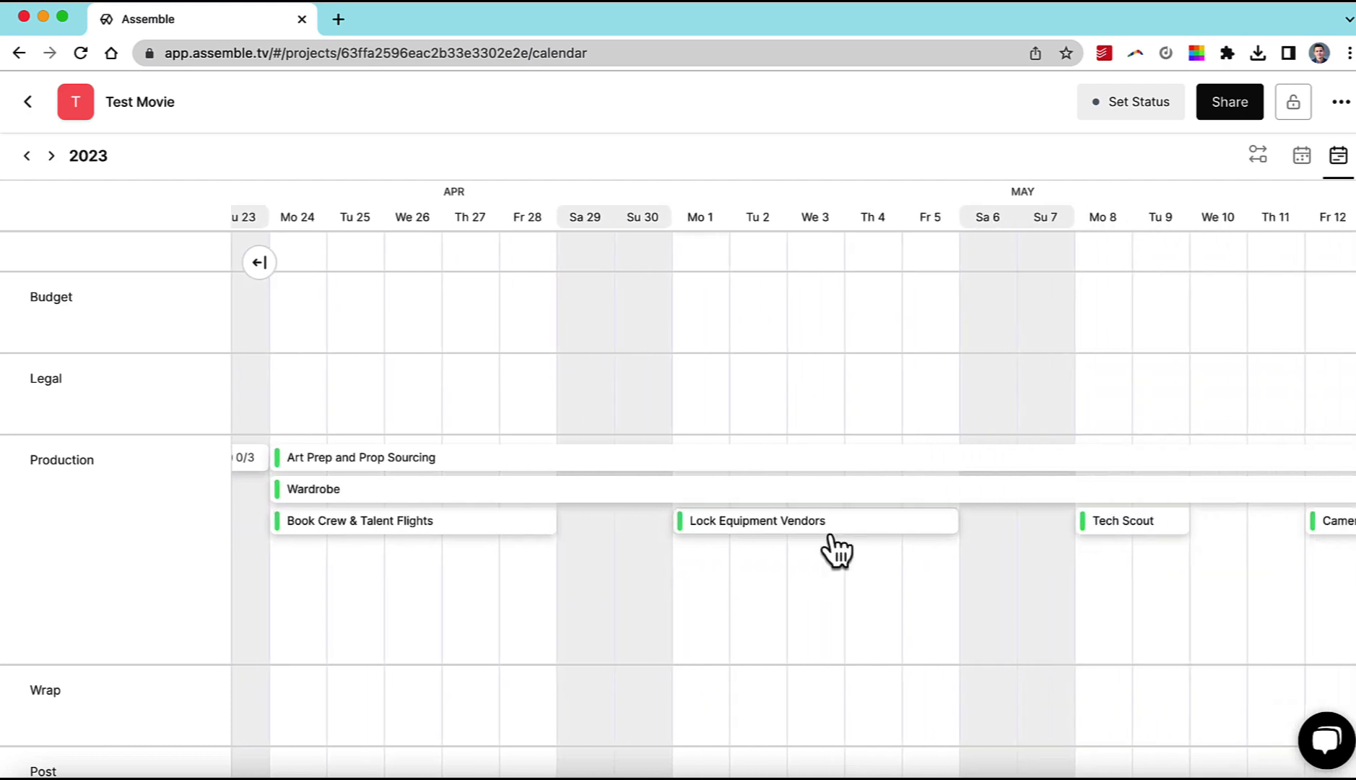
# Show the calendar as a month grid, browse back to January, and return to March 2023.
pyautogui.click(1296, 167)
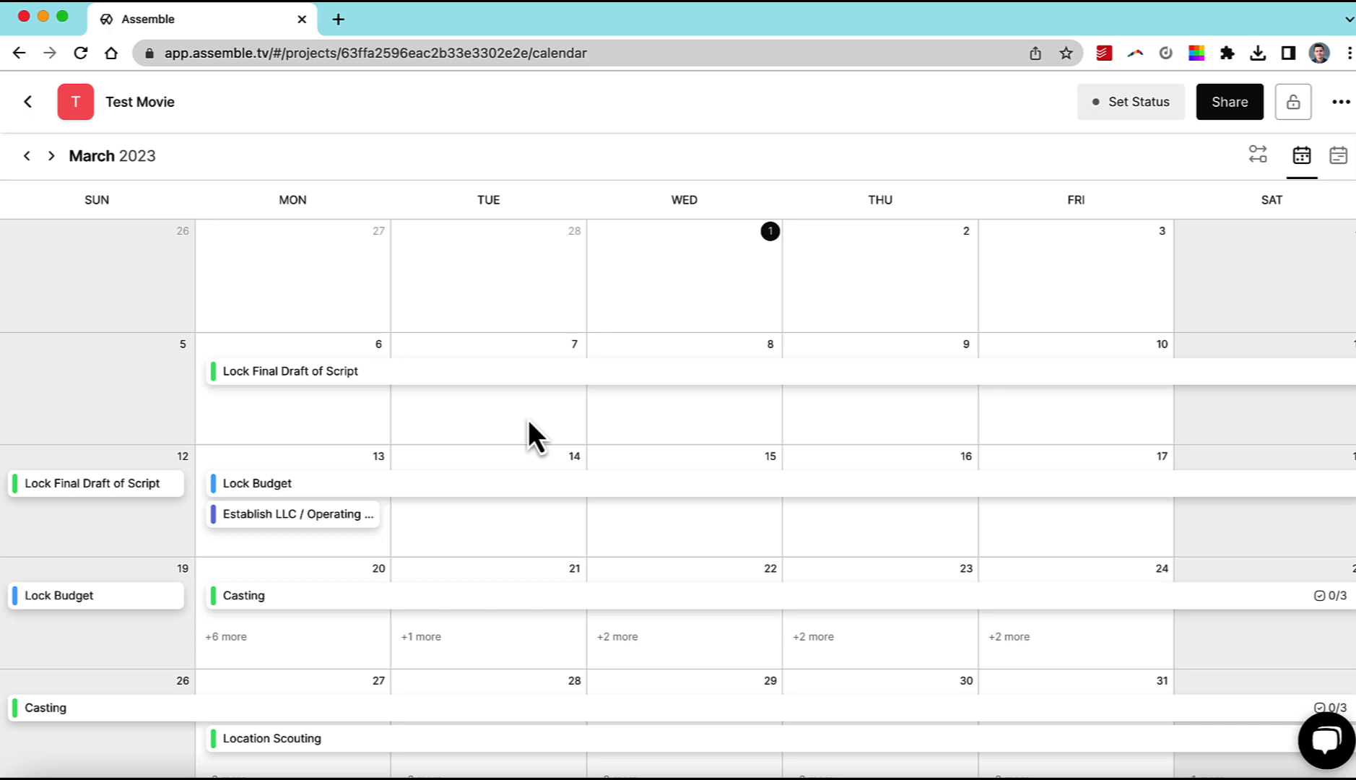
pyautogui.click(28, 165)
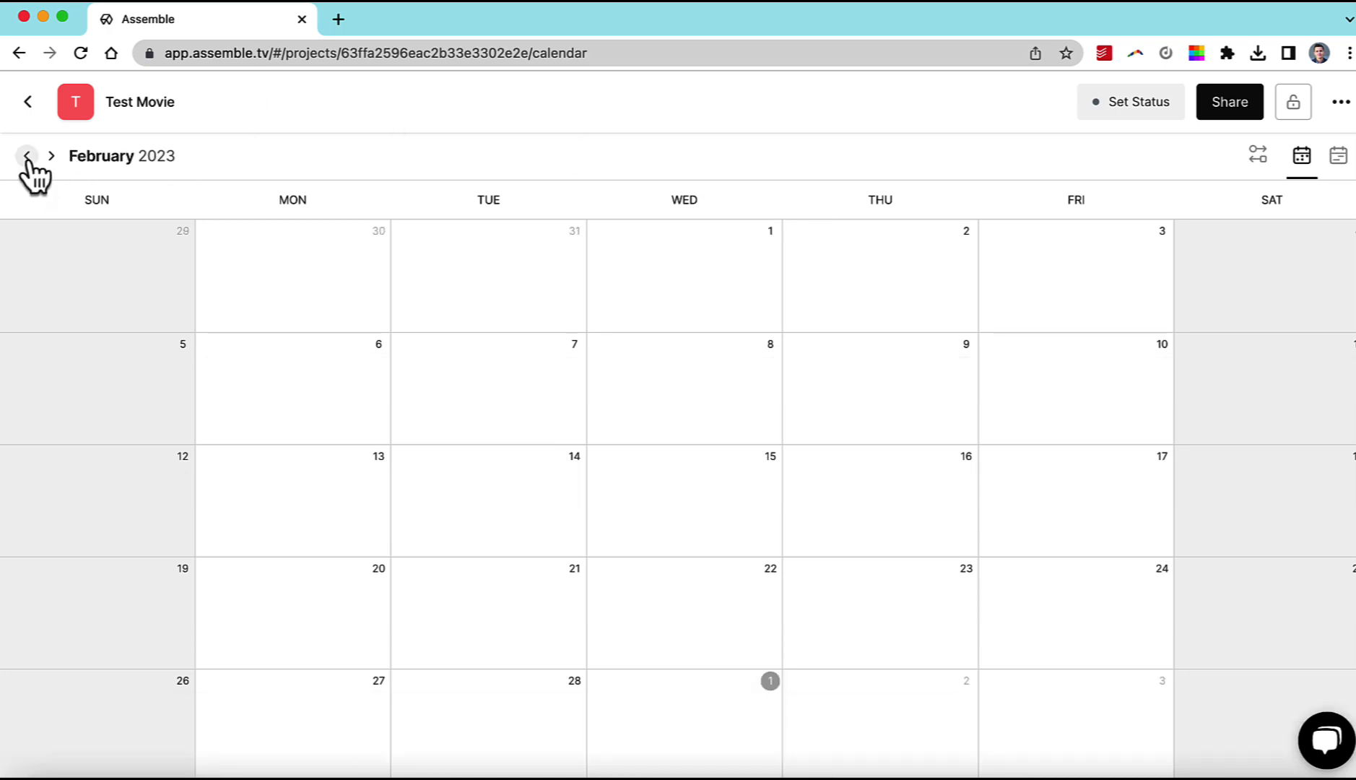
pyautogui.click(27, 161)
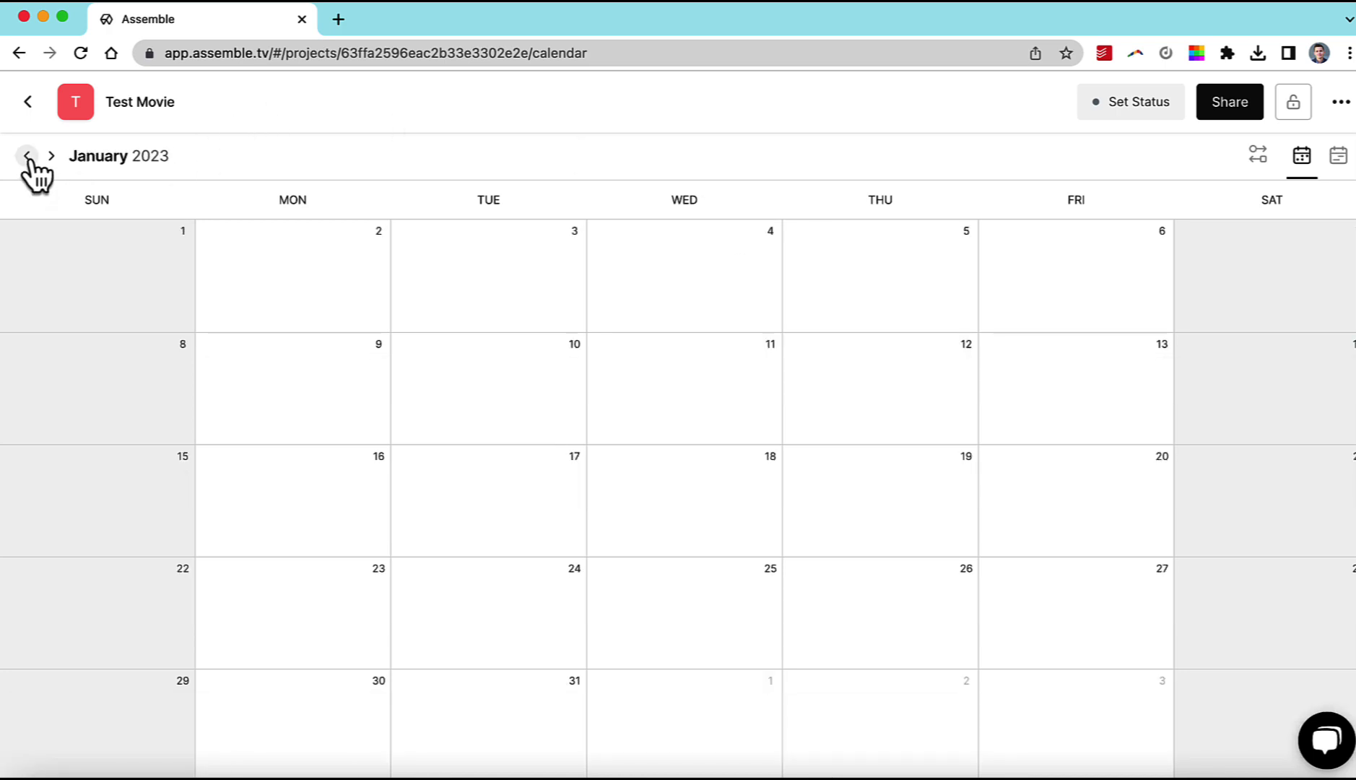
pyautogui.click(51, 162)
pyautogui.click(50, 163)
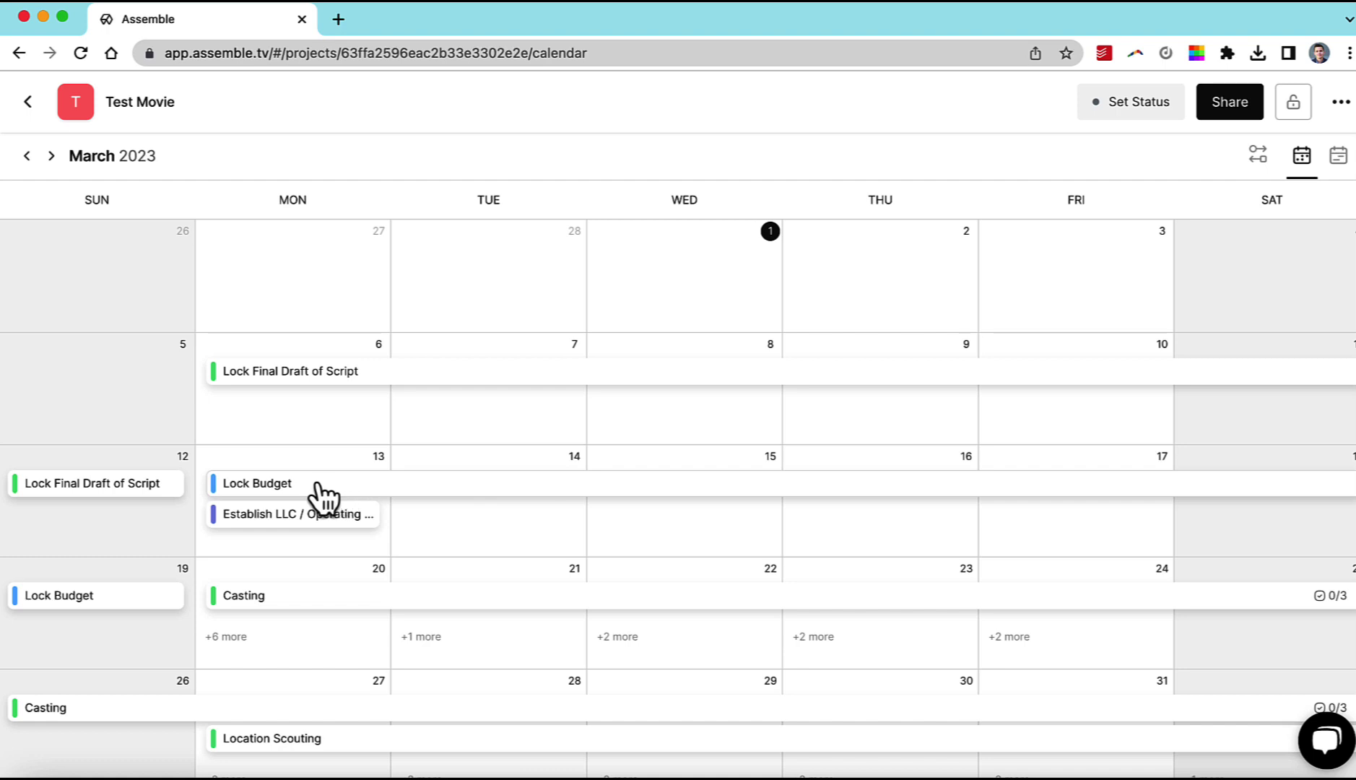
# Move Lock Budget from March 13 to start Monday, March 20, pushing Casting to March 27.
pyautogui.moveTo(325, 497); pyautogui.dragTo(462, 498)
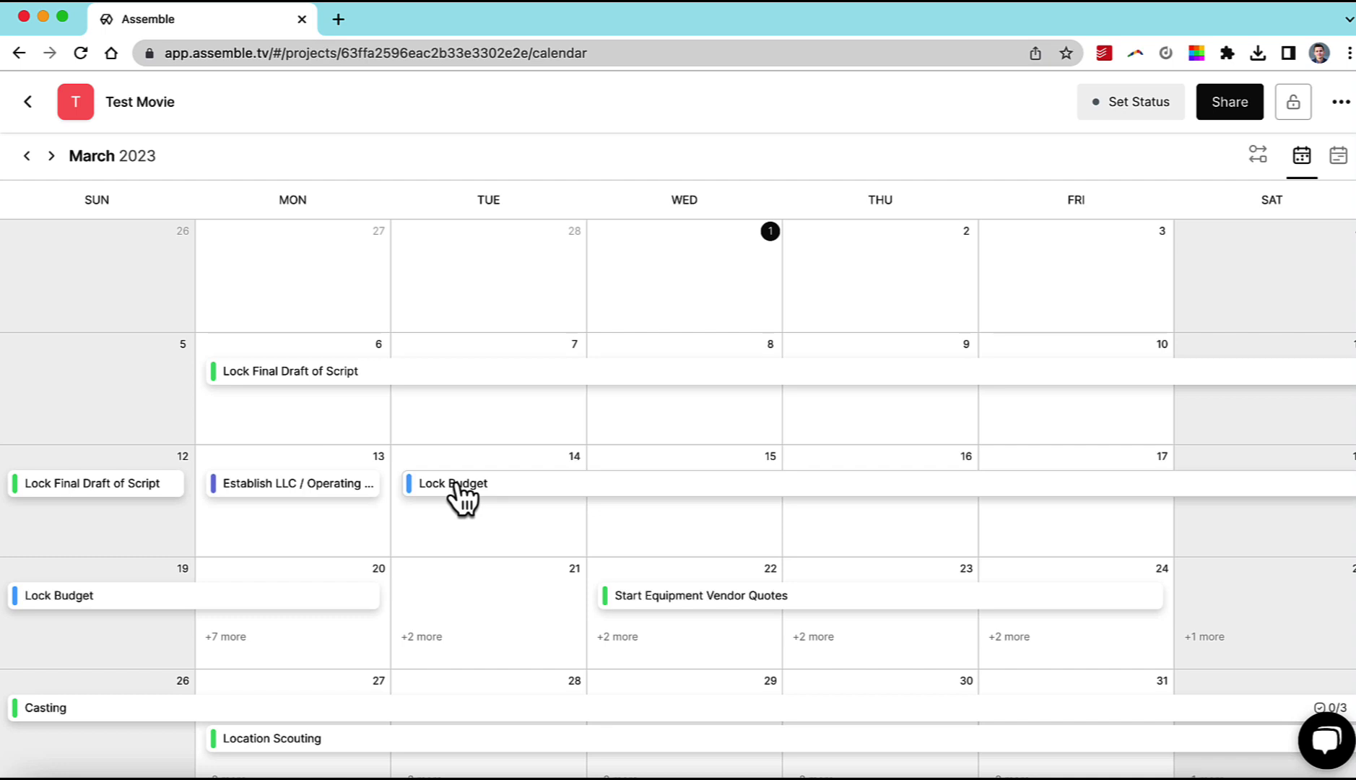
pyautogui.moveTo(459, 497); pyautogui.dragTo(325, 499)
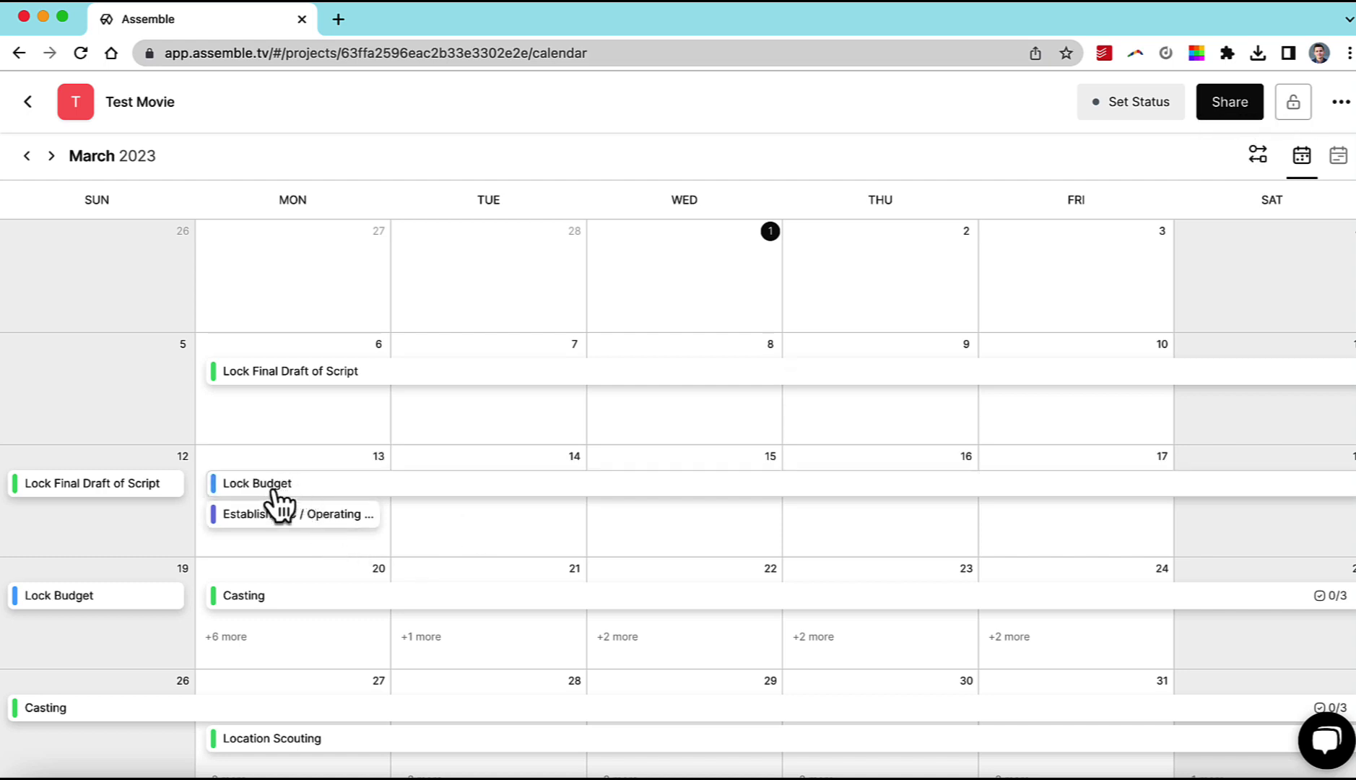
pyautogui.moveTo(275, 499); pyautogui.dragTo(277, 573)
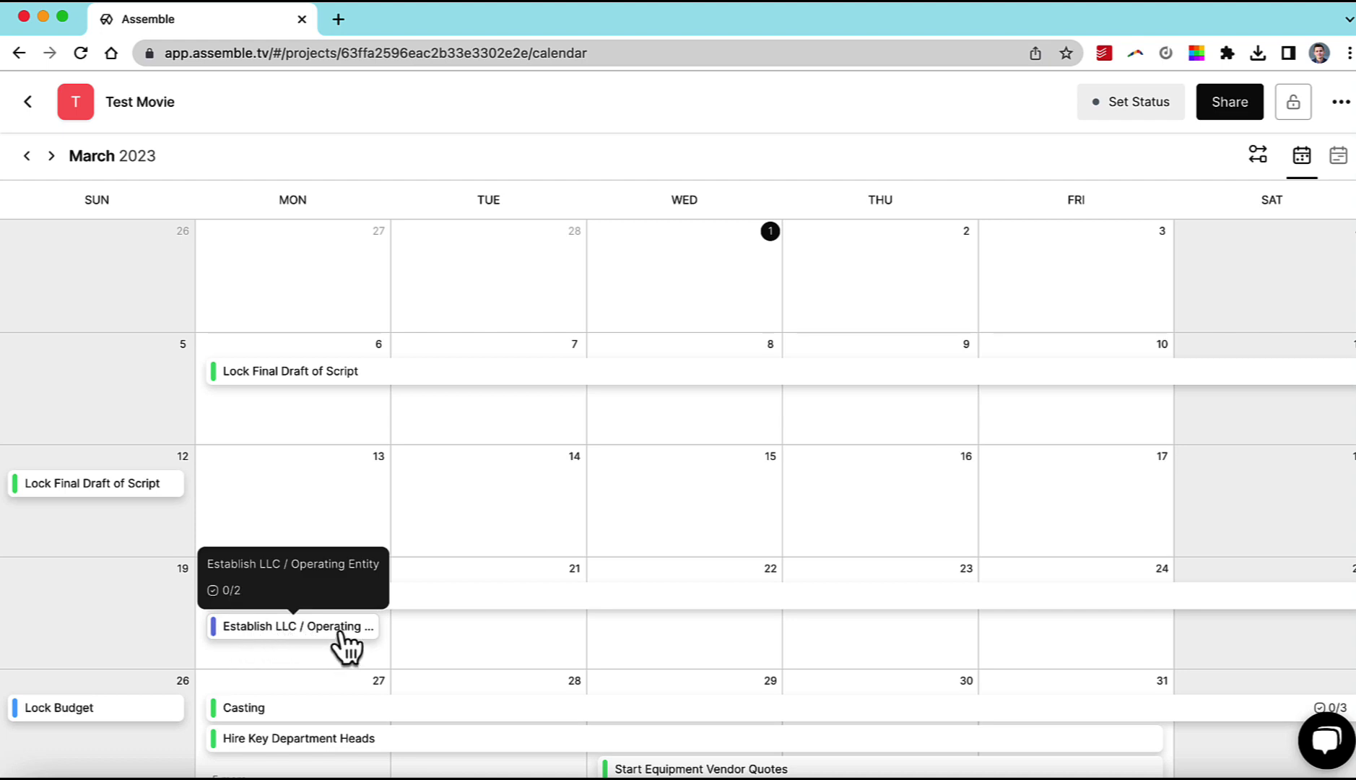
# Advance to April 2023 and inspect the Casting task's three unfinished subtasks and their assignees.
pyautogui.click(51, 158)
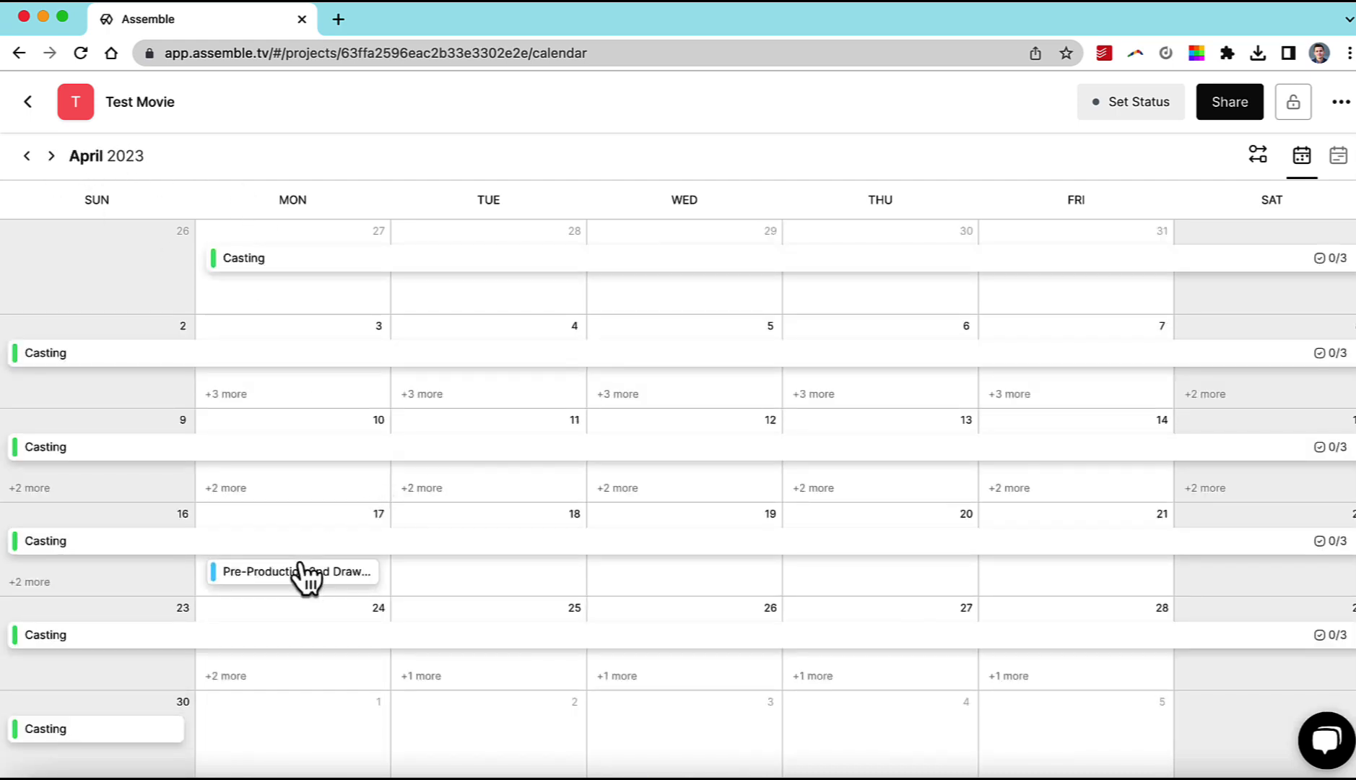
pyautogui.click(233, 394)
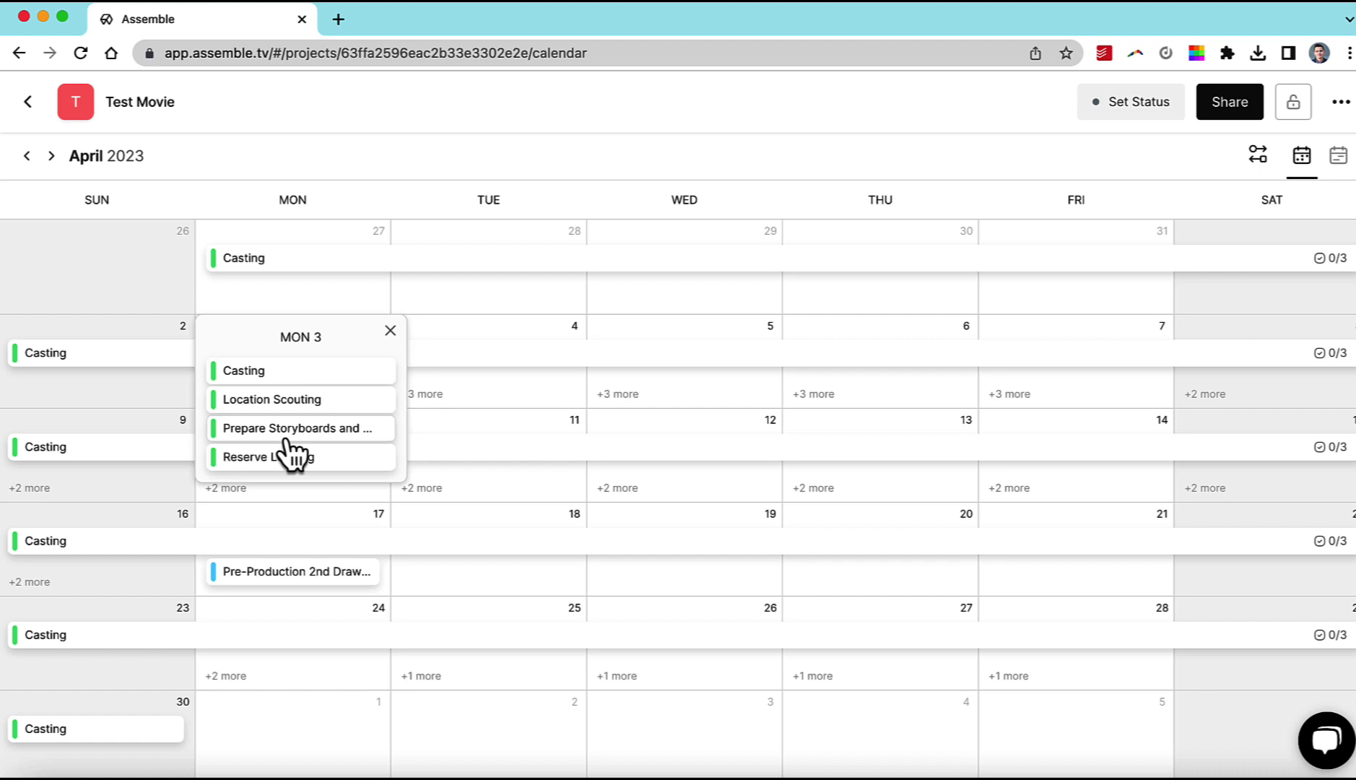
pyautogui.click(304, 376)
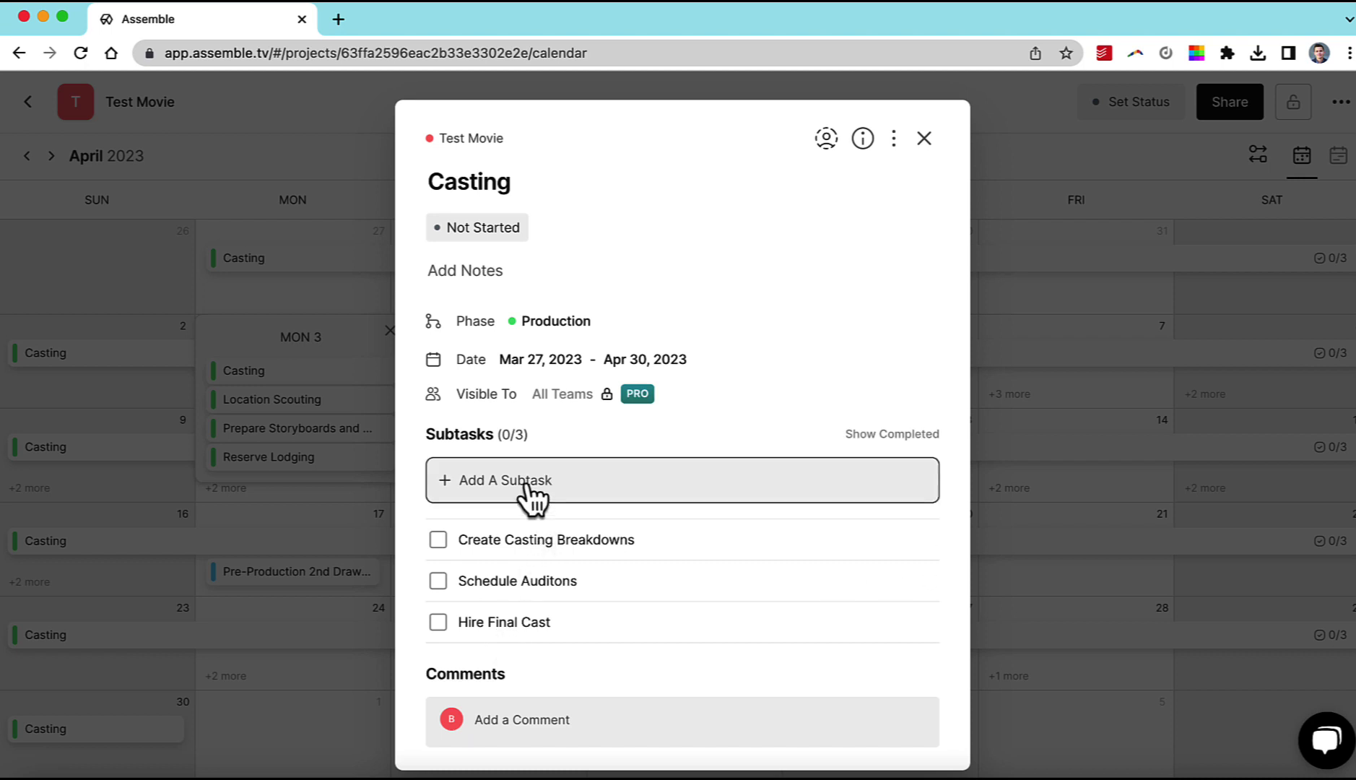
pyautogui.click(836, 582)
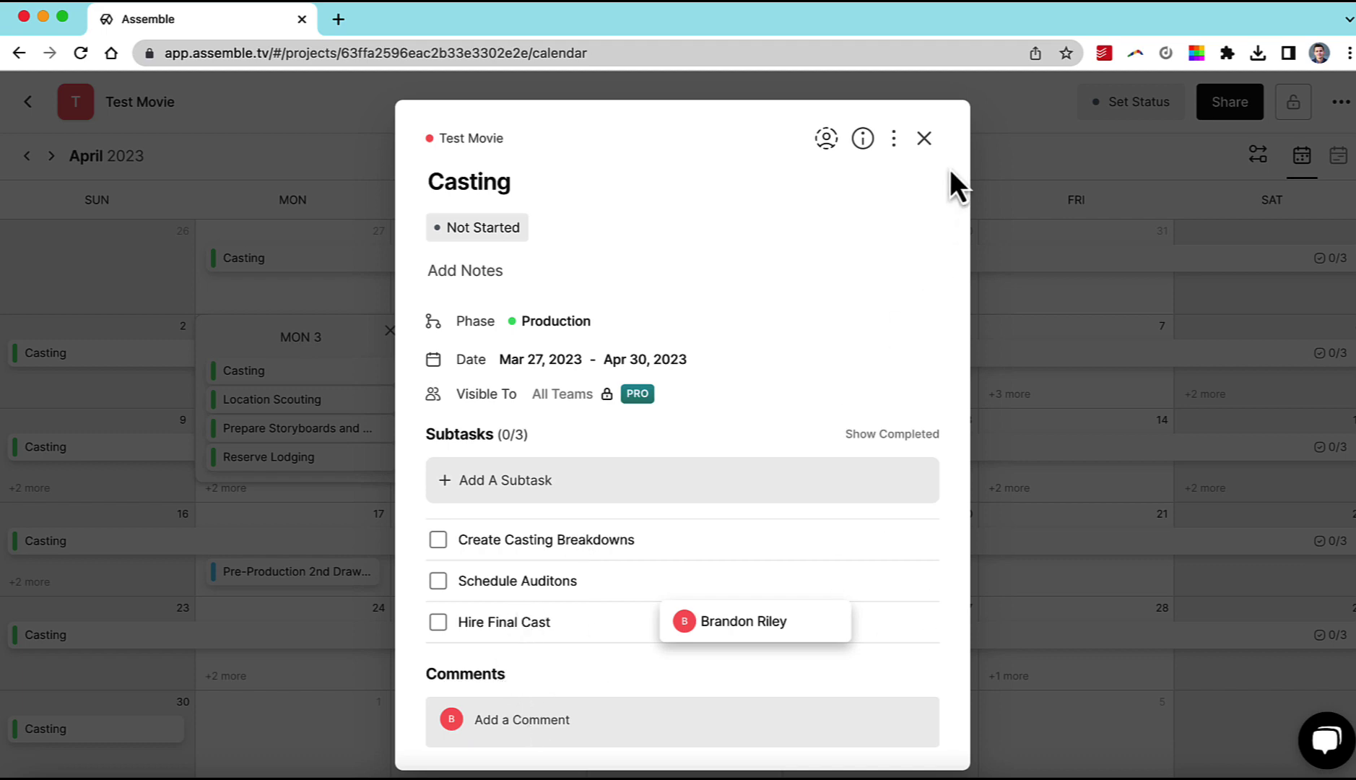
pyautogui.click(923, 140)
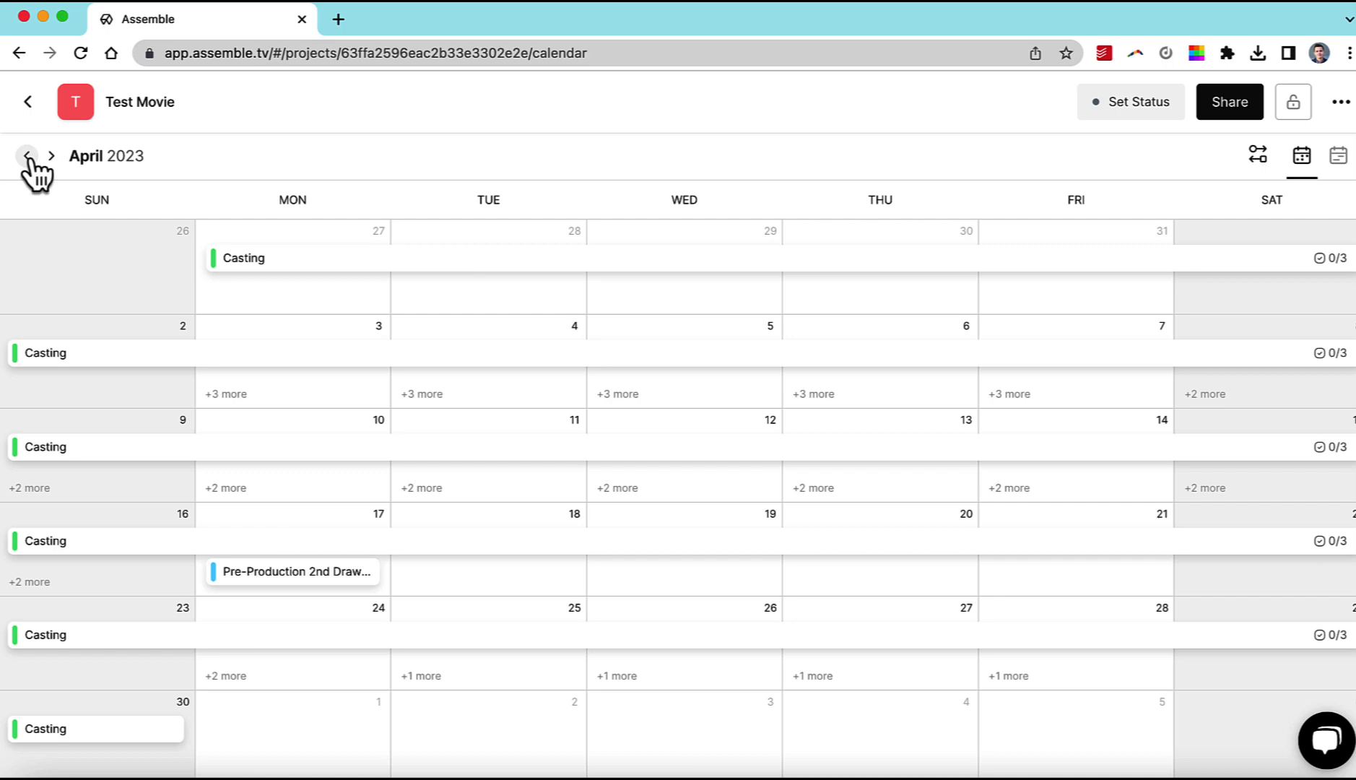
# Check the '...' calendar options, then bring up the Share menu for Test Movie.
pyautogui.click(1340, 104)
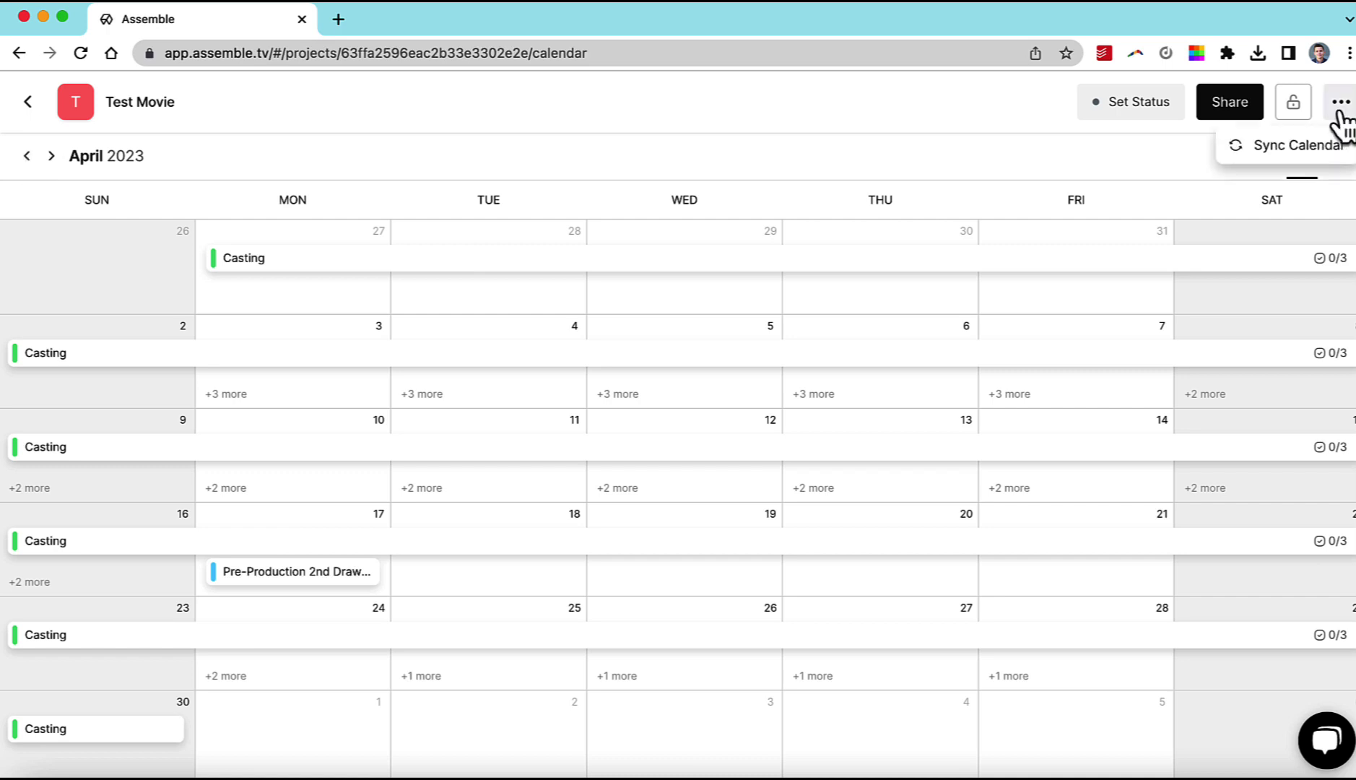
pyautogui.click(1340, 103)
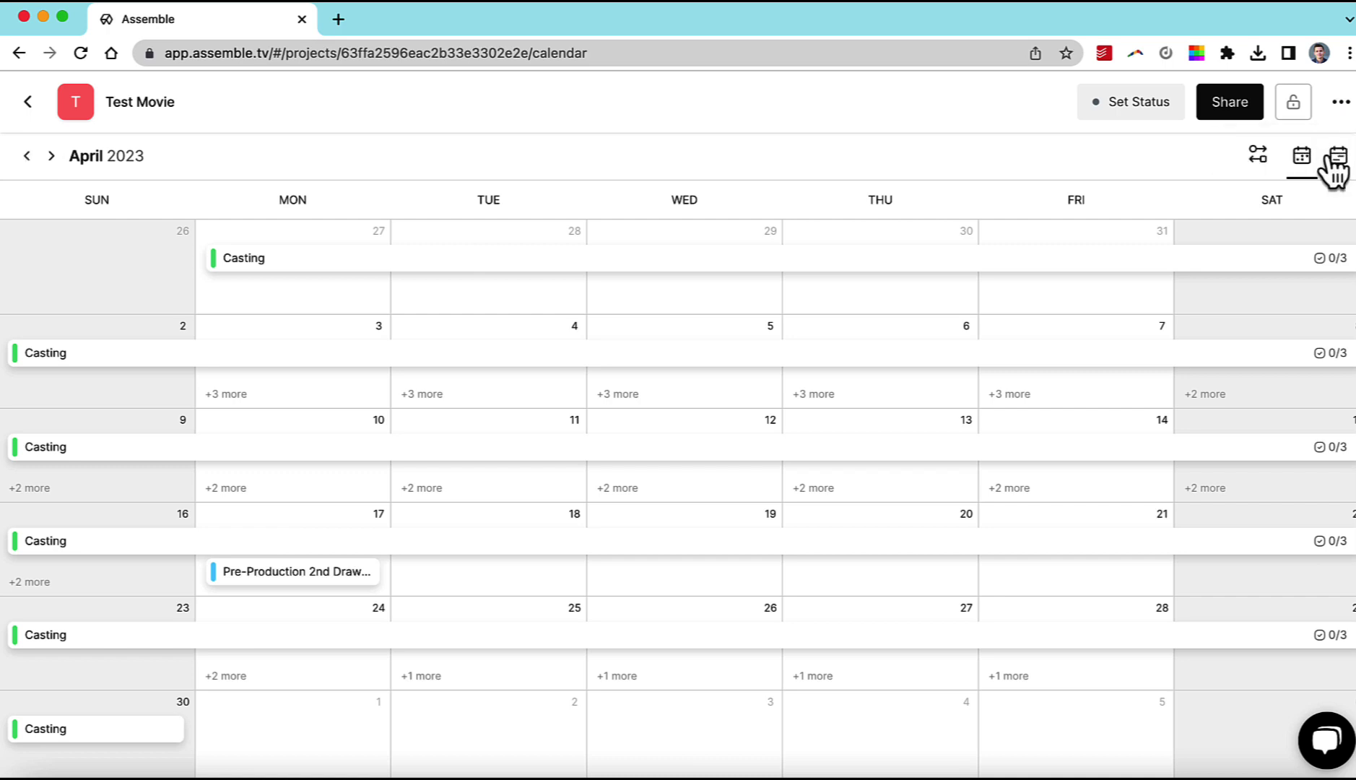
pyautogui.click(1235, 108)
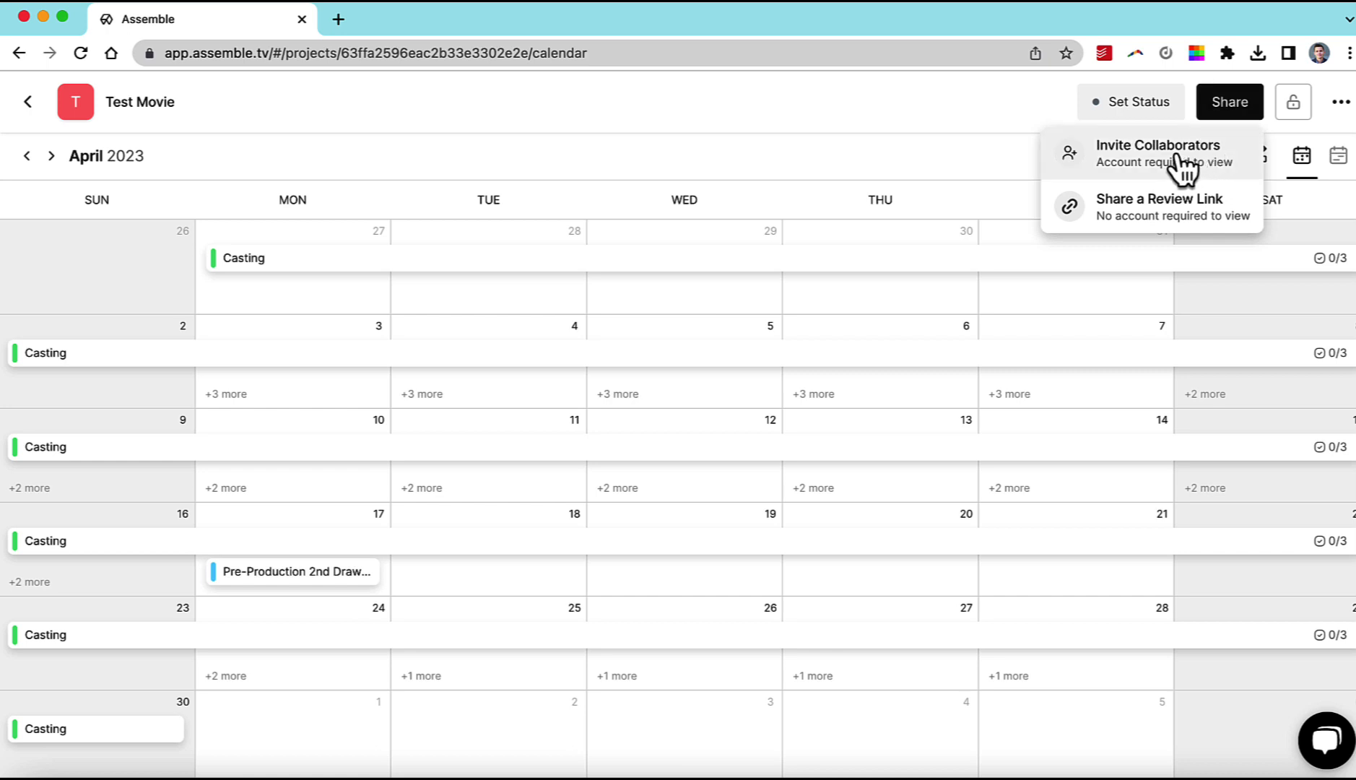
# Create a review link to the calendar showing All Teams' tasks, then close the dialog.
pyautogui.click(1161, 208)
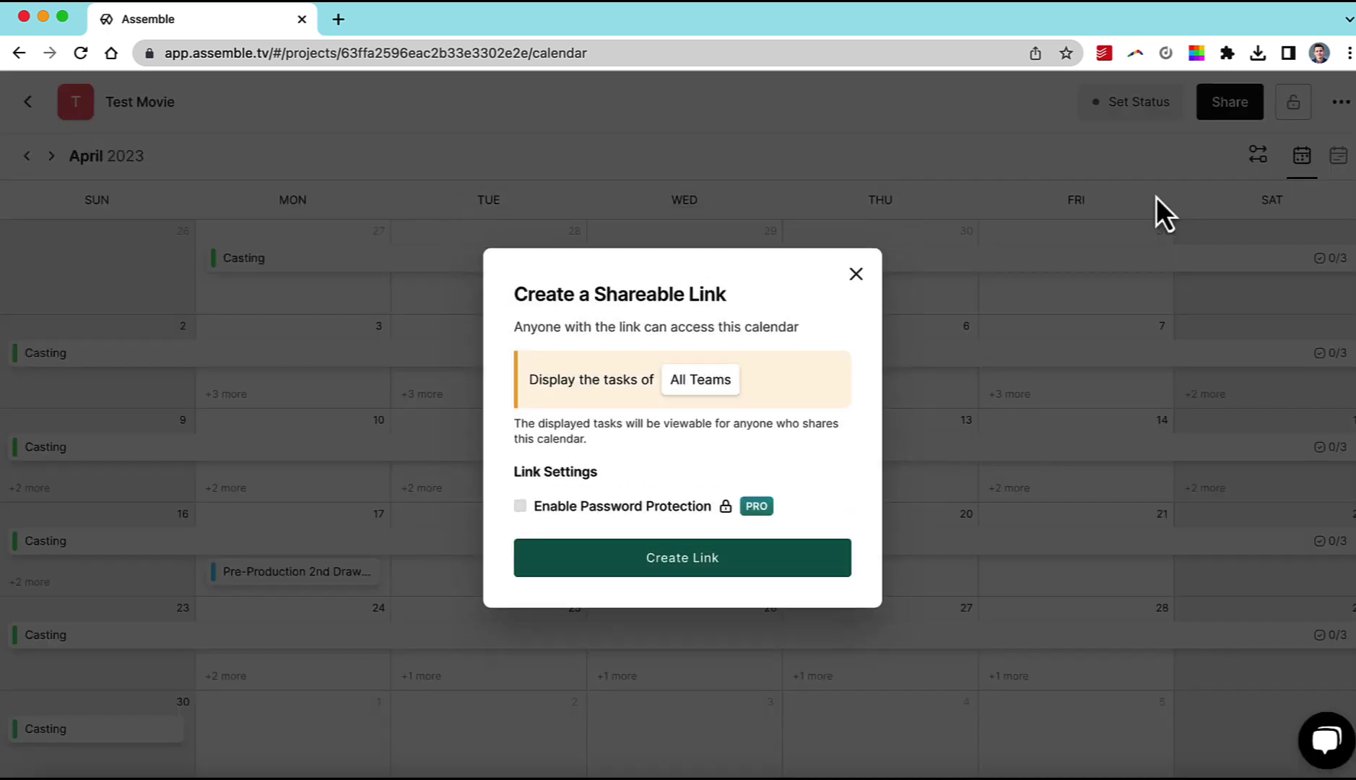
pyautogui.click(662, 557)
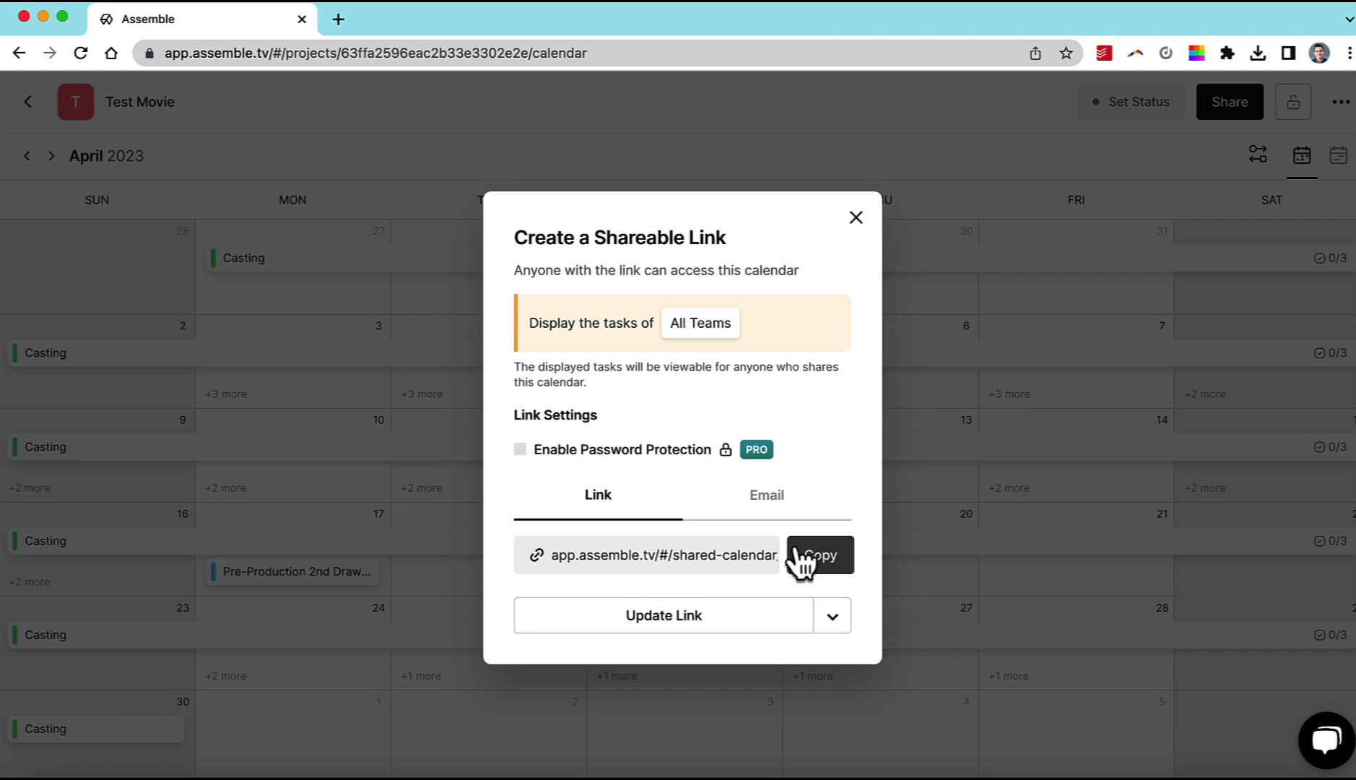
pyautogui.click(856, 216)
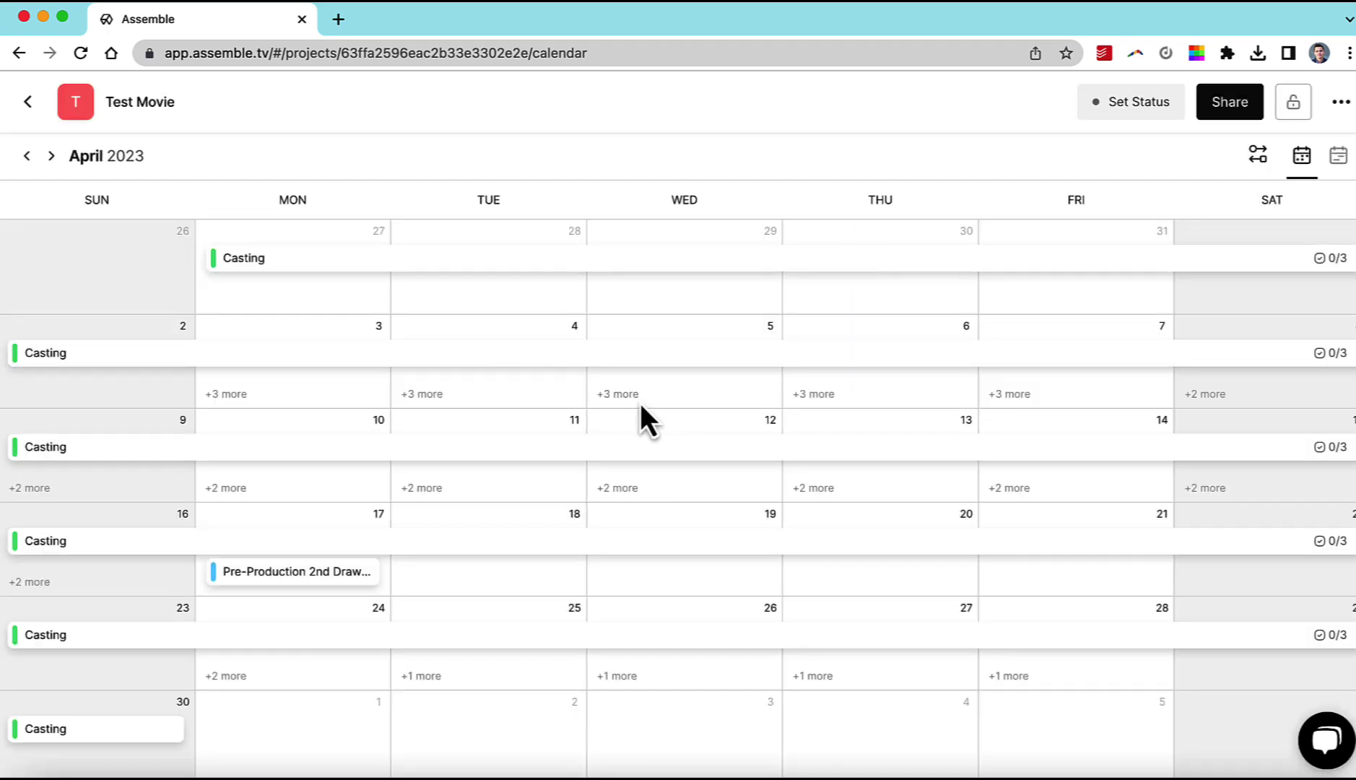